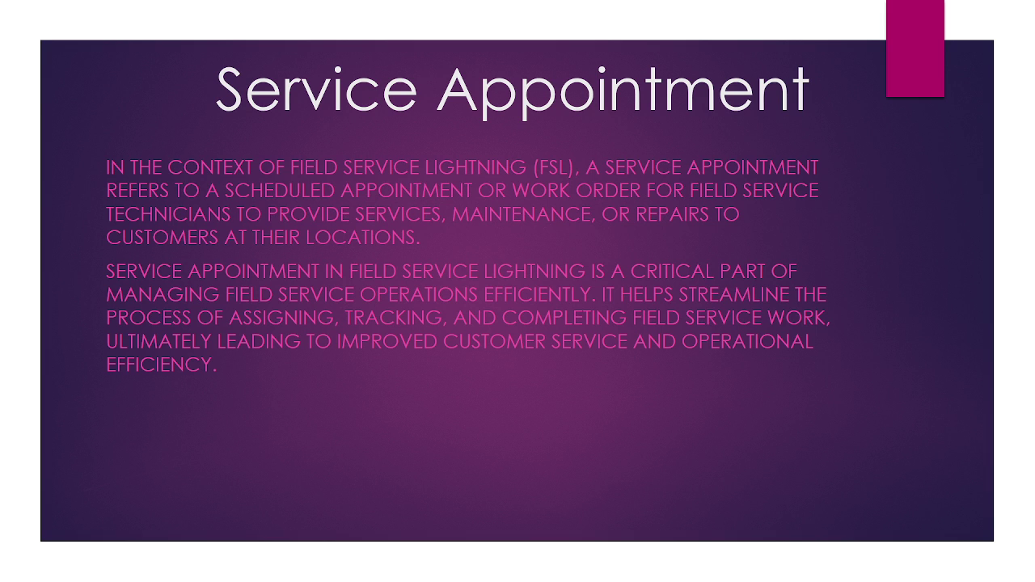
# Exit the slide show to return to slide 3, Service Appointment, in Normal view
pyautogui.press('Escape')
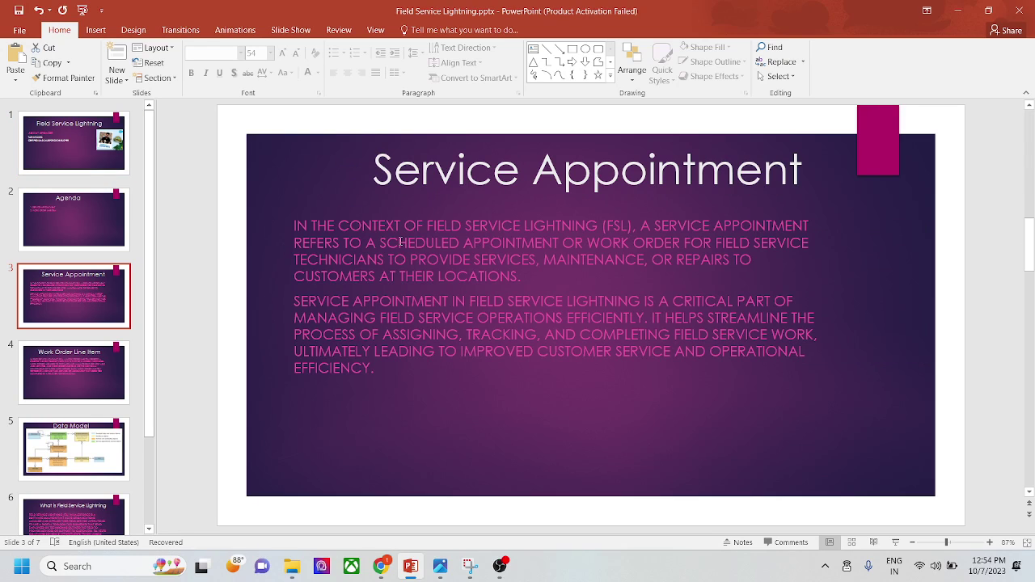
# Start a new service appointment with parent record Burlington Textiles Corp of America
pyautogui.click(381, 568)
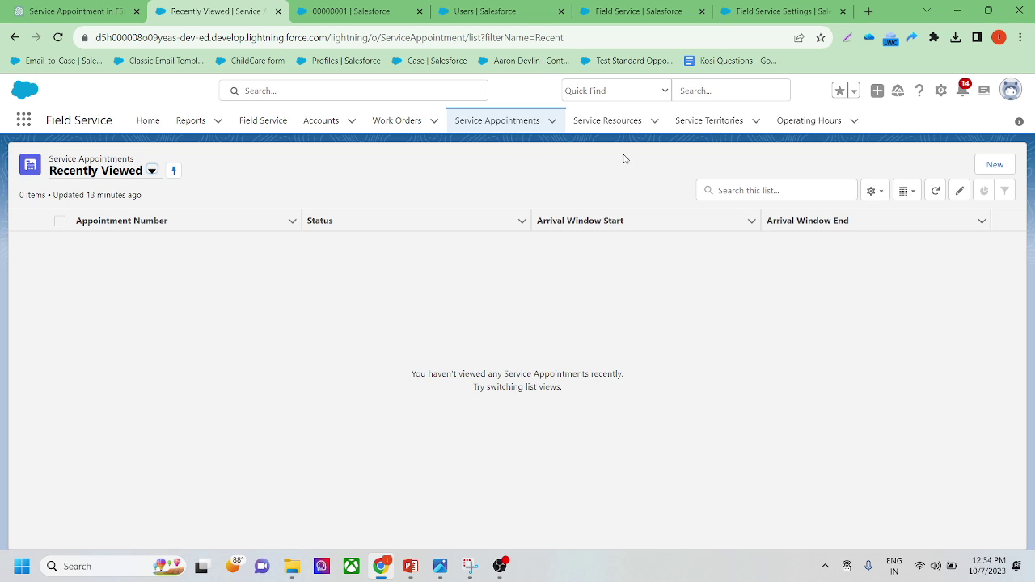
pyautogui.click(988, 174)
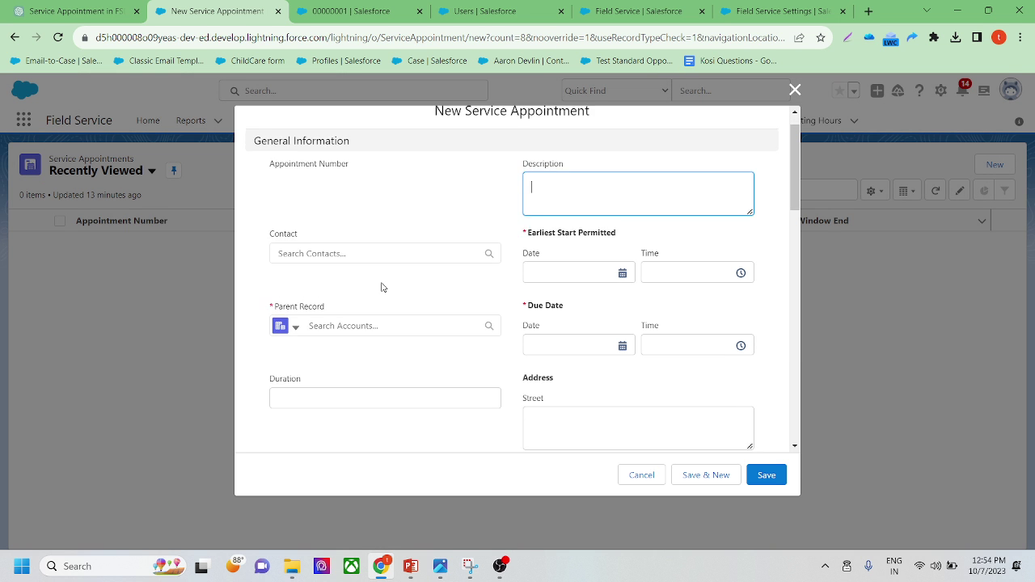
pyautogui.scroll(-10, 577, 246)
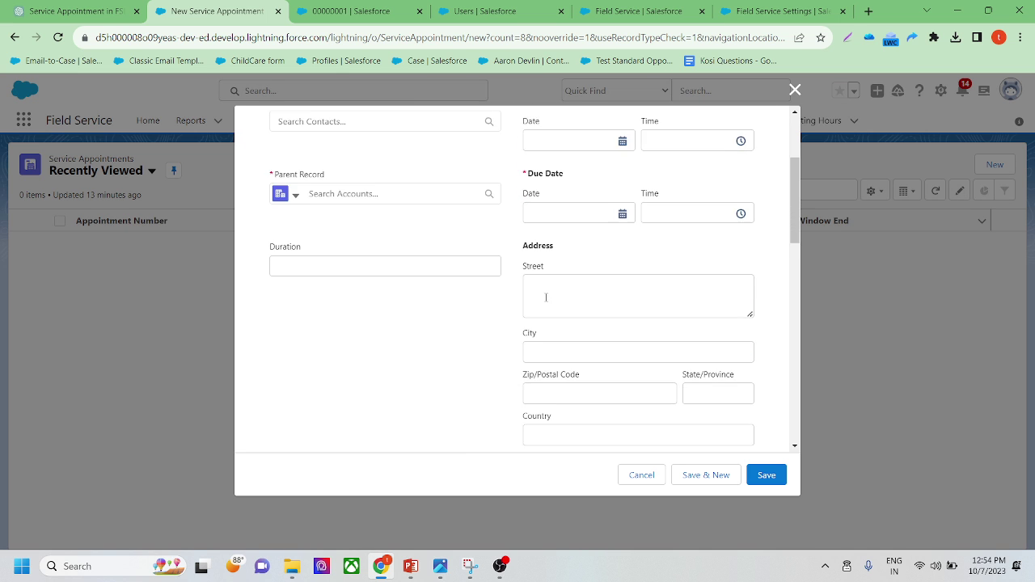
pyautogui.scroll(4, 547, 301)
pyautogui.scroll(8, 547, 301)
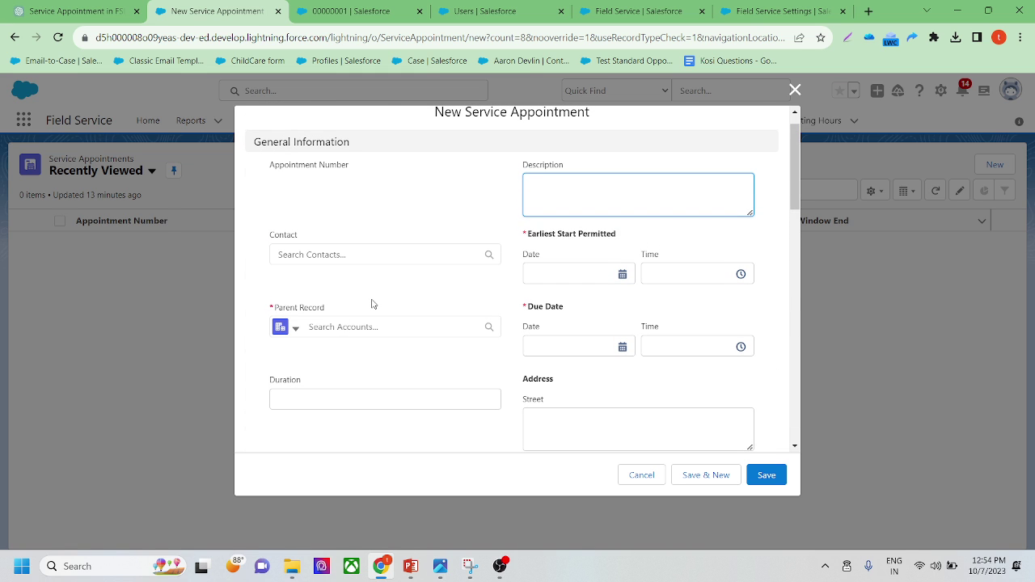
pyautogui.click(364, 327)
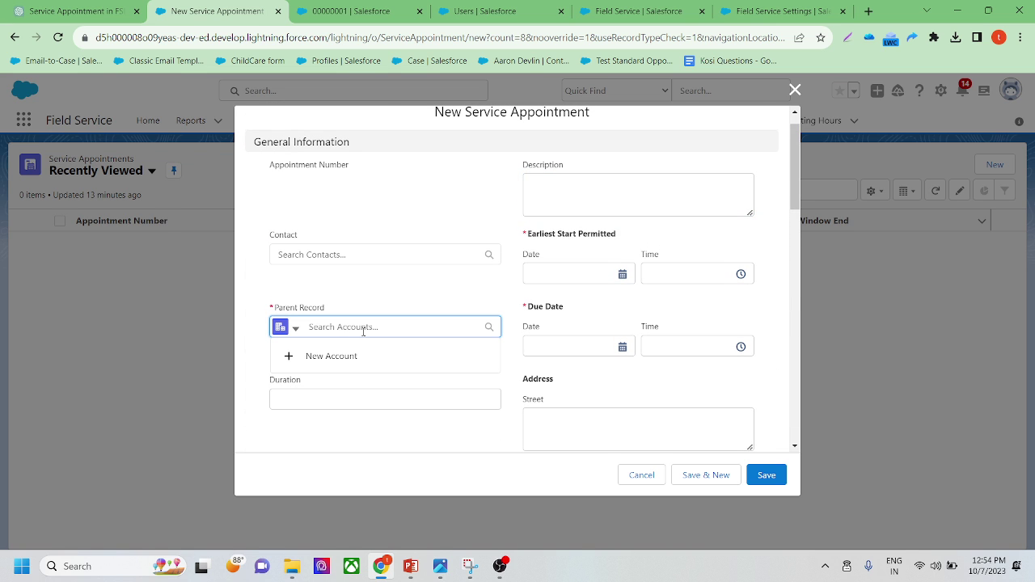
pyautogui.write('test')
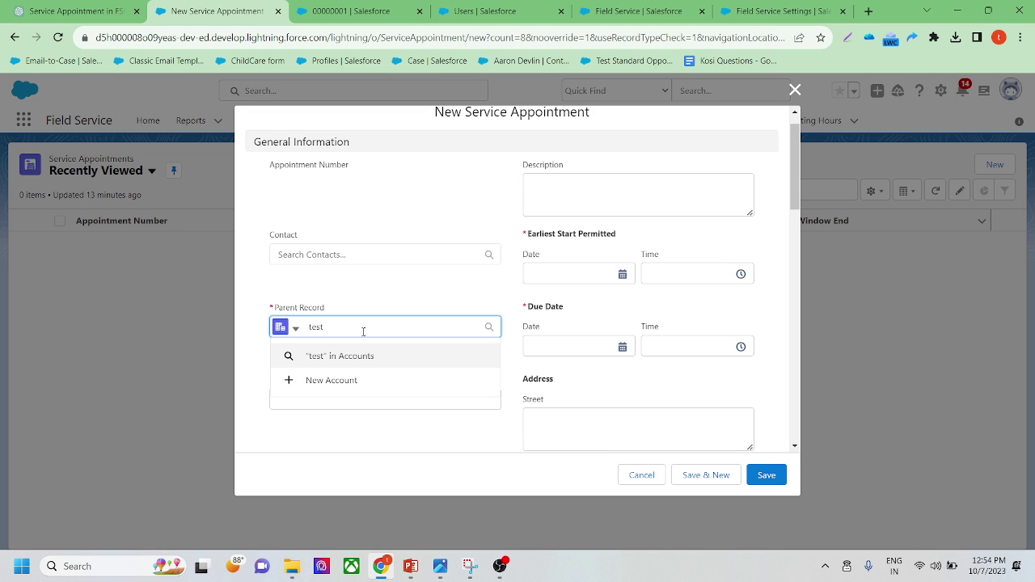
pyautogui.click(362, 379)
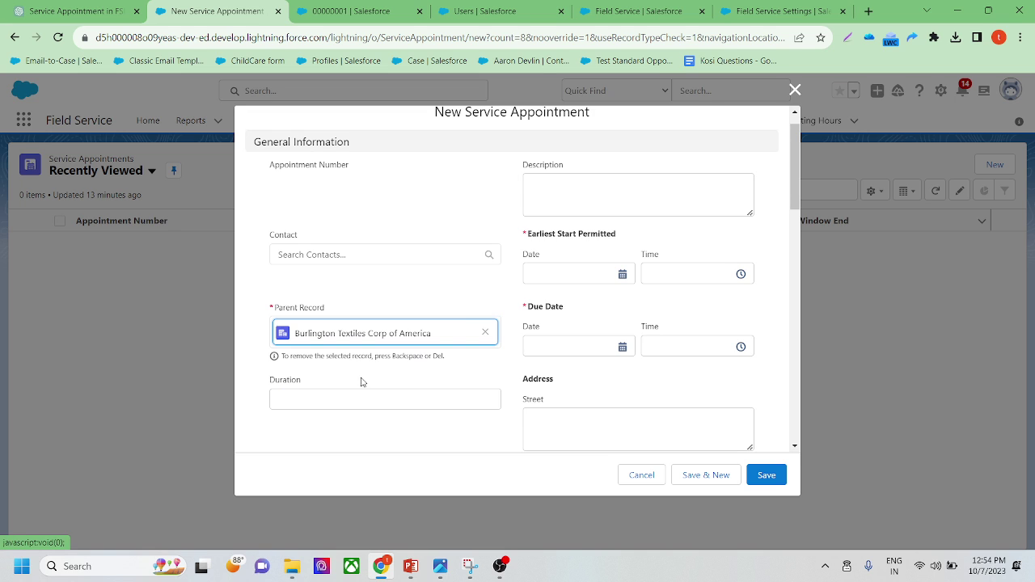
# Set earliest start to 07/10/2023 and due date to 08/10/2023, then check the other browser tabs
pyautogui.click(550, 278)
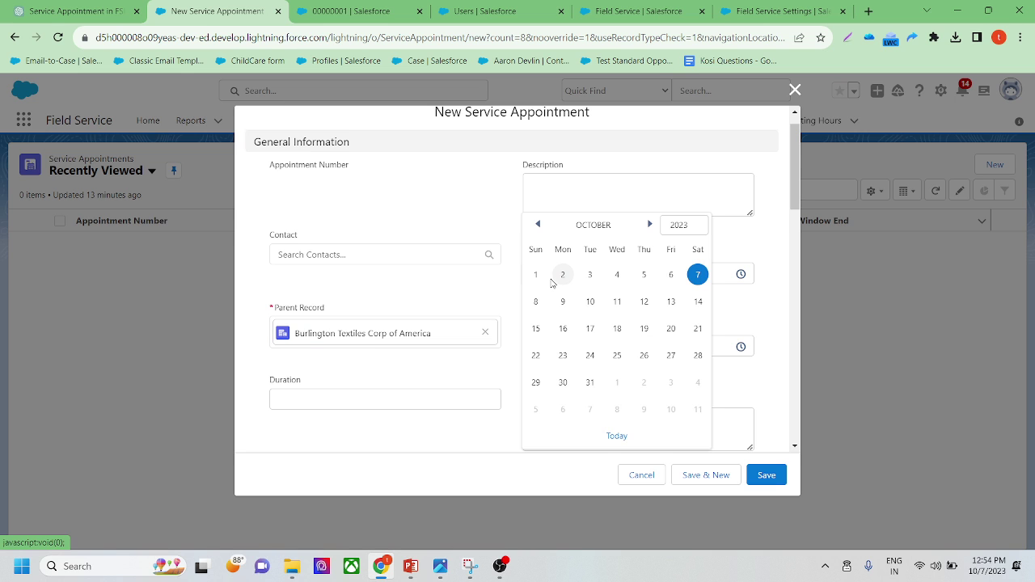
pyautogui.click(697, 276)
pyautogui.click(564, 346)
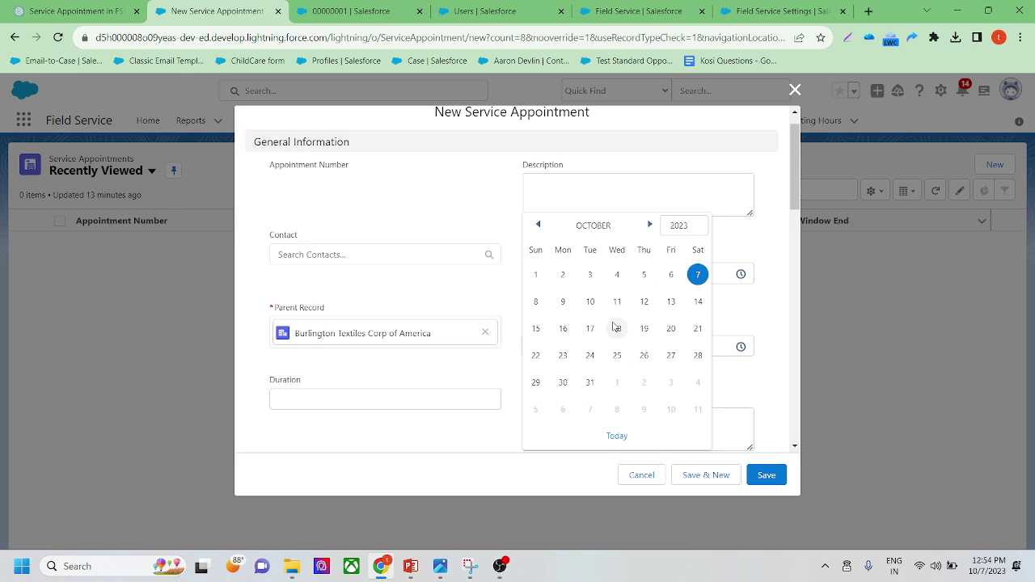
pyautogui.click(539, 305)
pyautogui.scroll(-3, 571, 347)
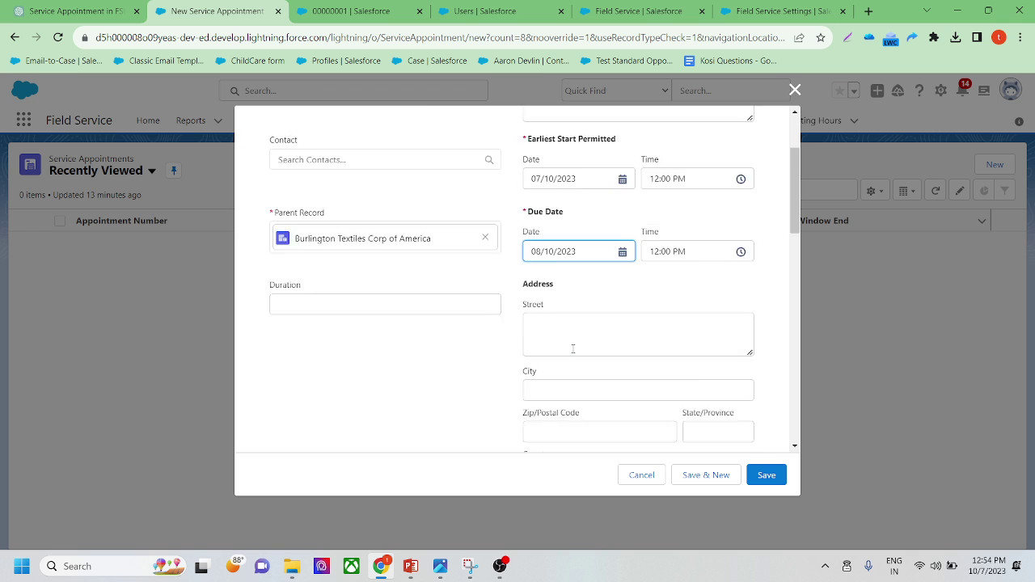
pyautogui.click(395, 9)
pyautogui.click(494, 10)
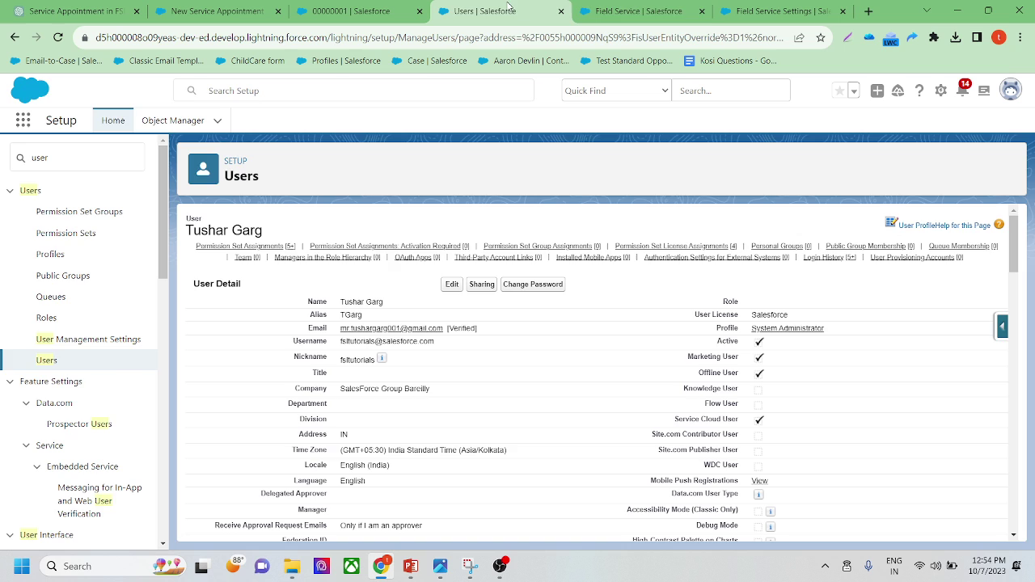
# Move the Field Service Gantt tab to third place and return to the new appointment form
pyautogui.click(619, 8)
pyautogui.moveTo(619, 8); pyautogui.dragTo(340, 9)
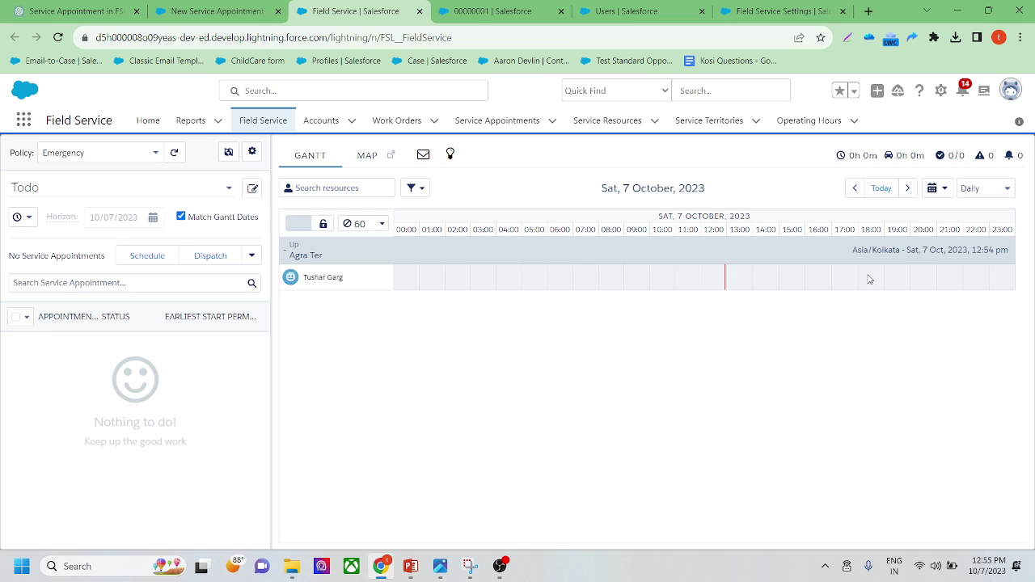
pyautogui.click(217, 11)
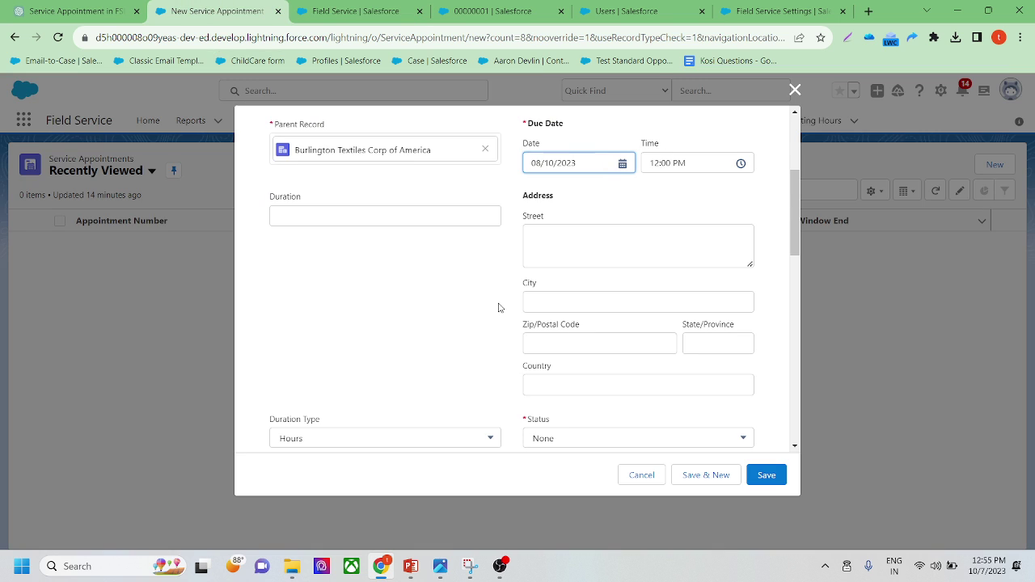
# Set the arrival window from 7 October to 8 October
pyautogui.scroll(-1, 500, 316)
pyautogui.scroll(-6, 500, 316)
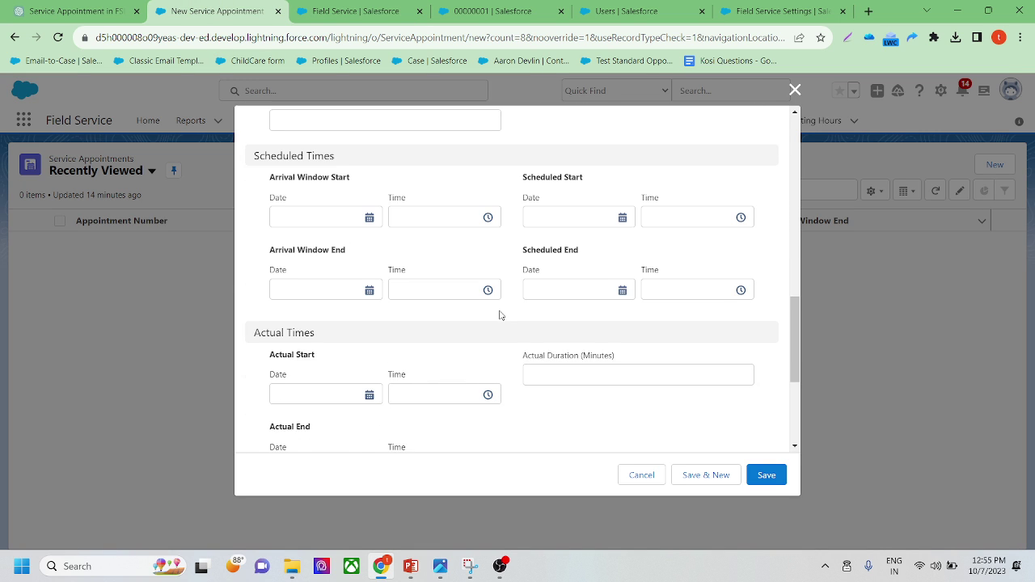
pyautogui.click(304, 209)
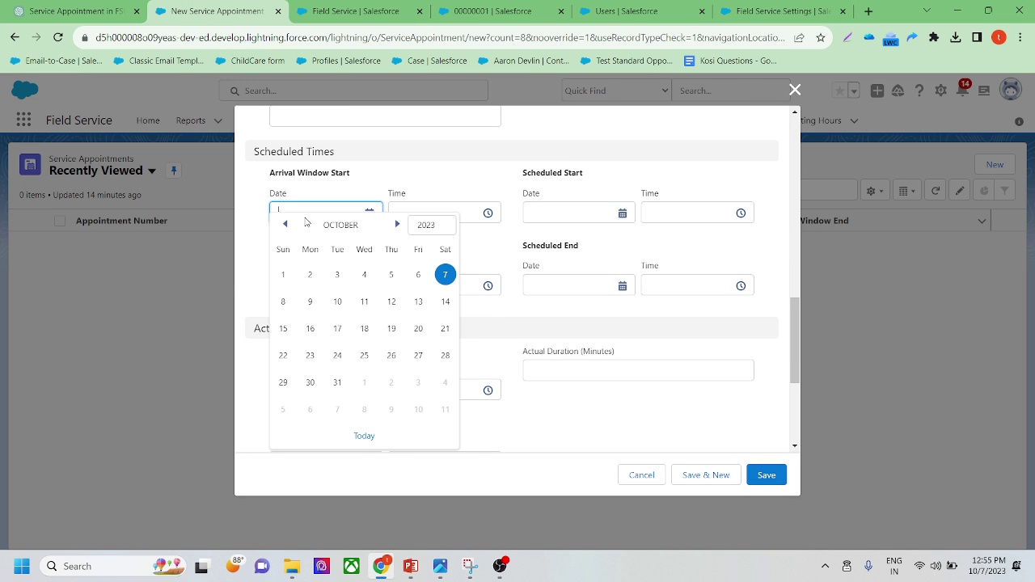
pyautogui.click(445, 275)
pyautogui.click(308, 279)
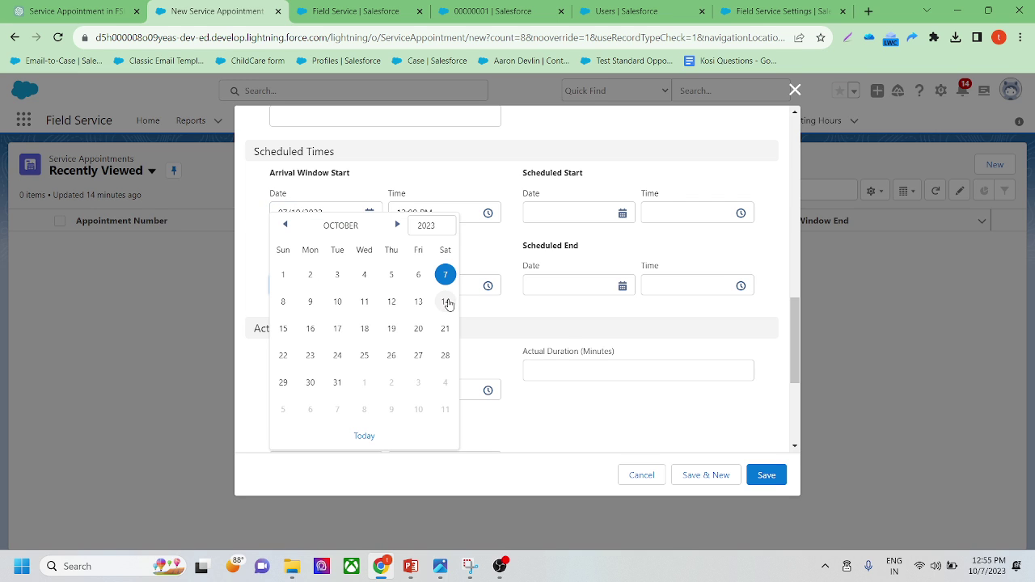
pyautogui.click(284, 302)
# Set scheduled start to 7 October and scheduled end to 7 October 2:00 AM
pyautogui.click(558, 208)
pyautogui.click(701, 276)
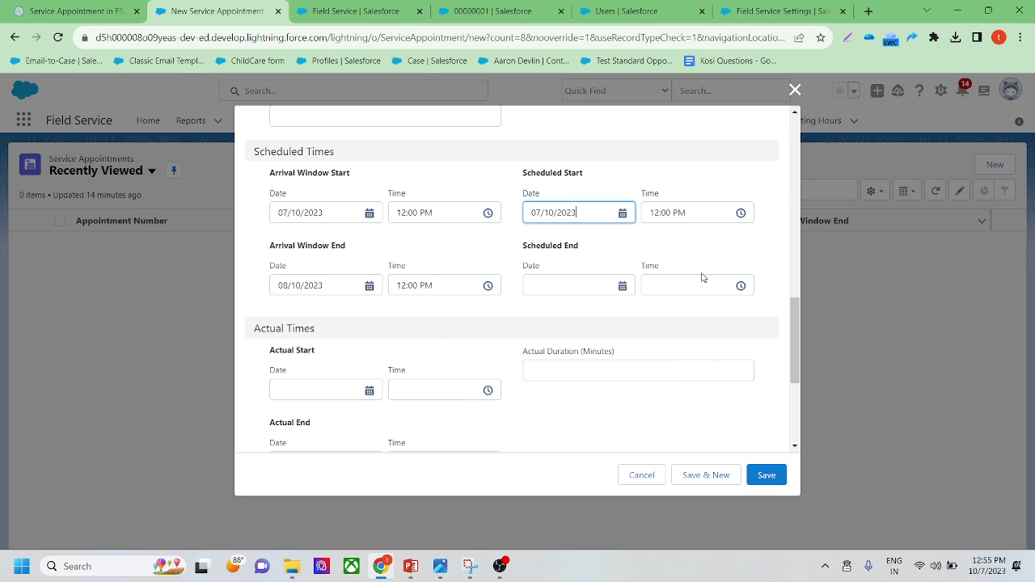
pyautogui.click(559, 293)
pyautogui.click(538, 303)
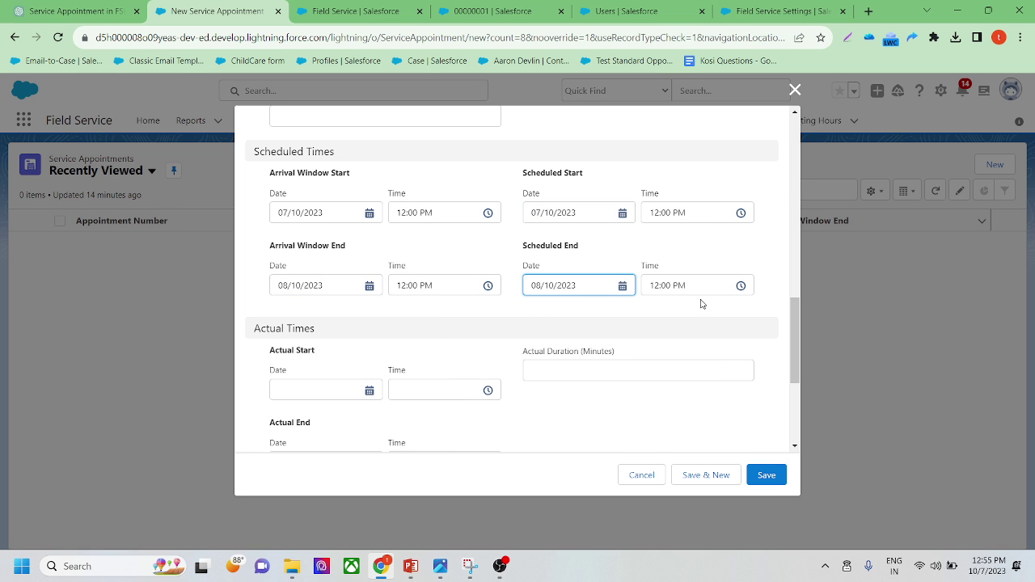
pyautogui.click(568, 284)
pyautogui.click(701, 272)
pyautogui.click(677, 285)
pyautogui.click(687, 399)
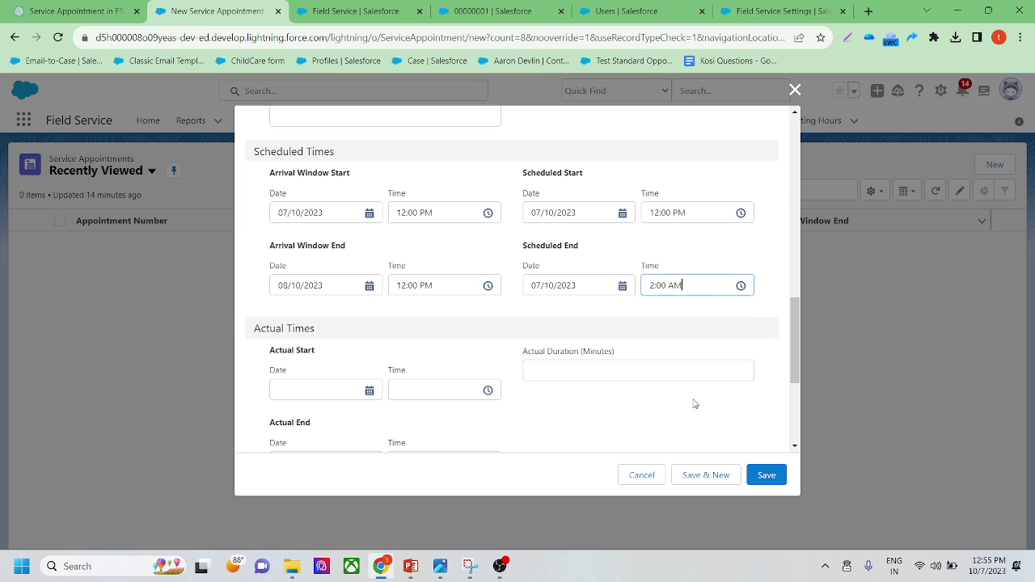
# Correct the scheduled end date to 08/10/2023 and save the service appointment
pyautogui.scroll(-3, 631, 356)
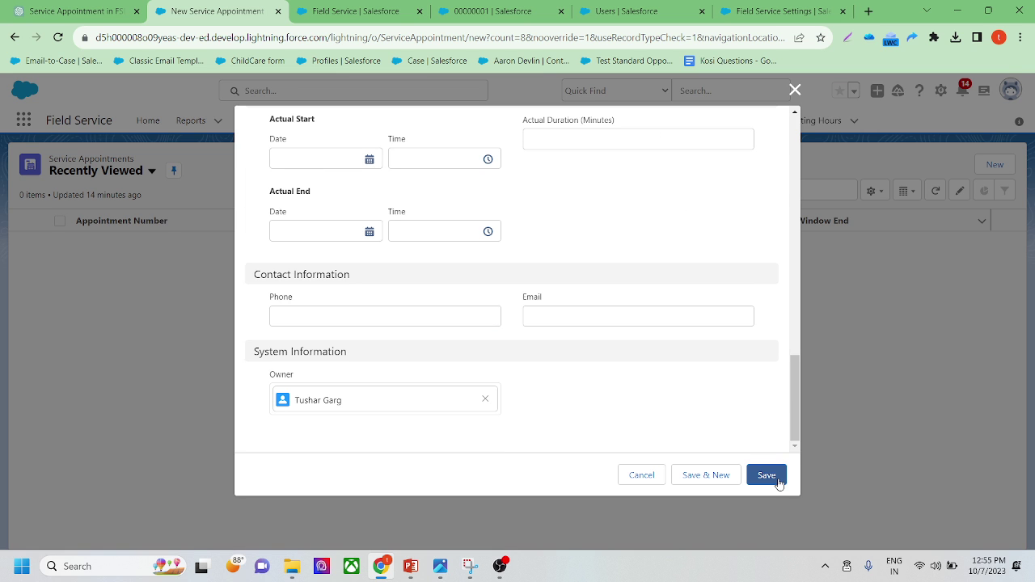
pyautogui.scroll(-2, 448, 266)
pyautogui.scroll(2, 448, 266)
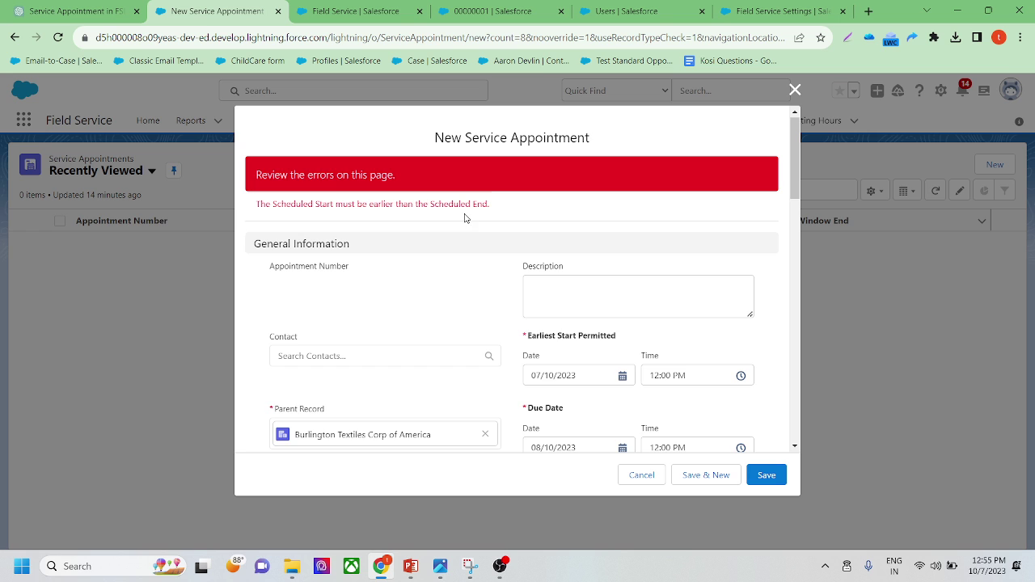
pyautogui.scroll(-10, 499, 289)
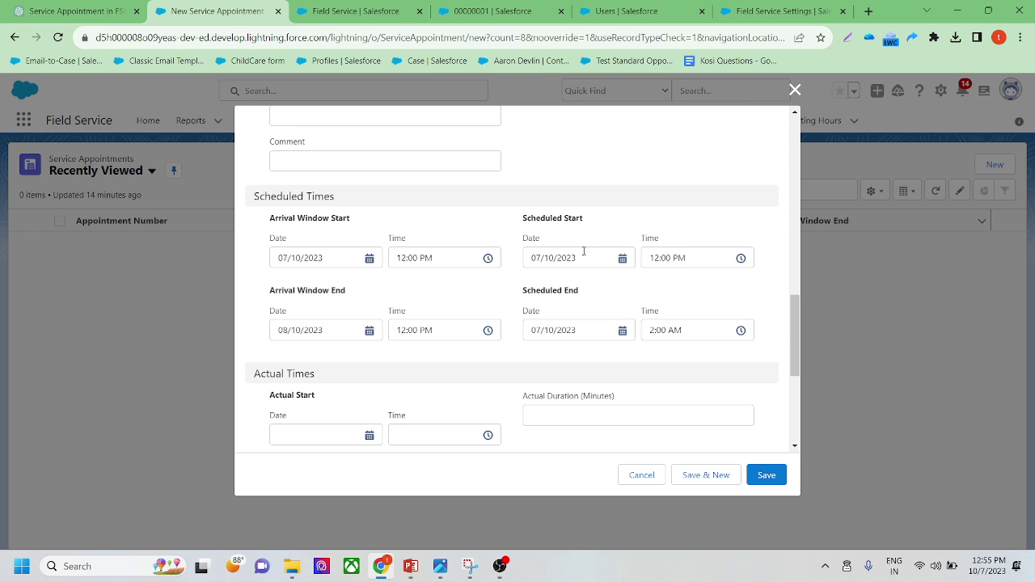
pyautogui.click(594, 333)
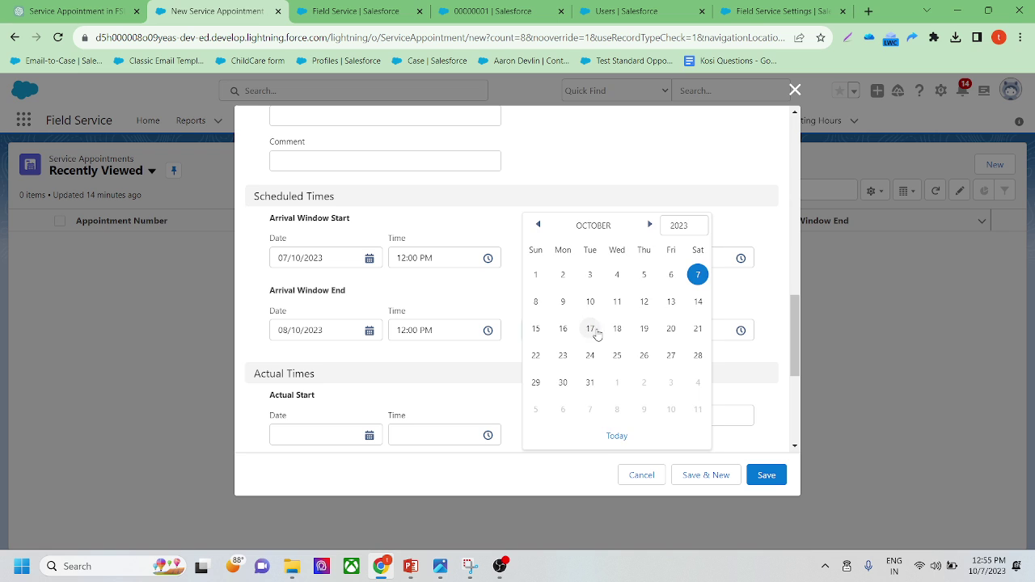
pyautogui.click(538, 304)
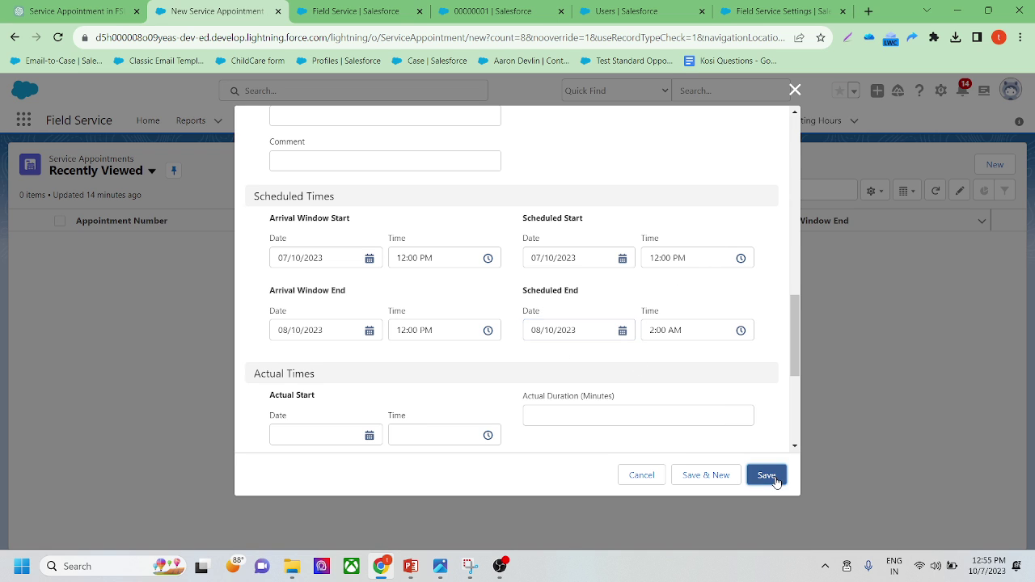
pyautogui.click(766, 475)
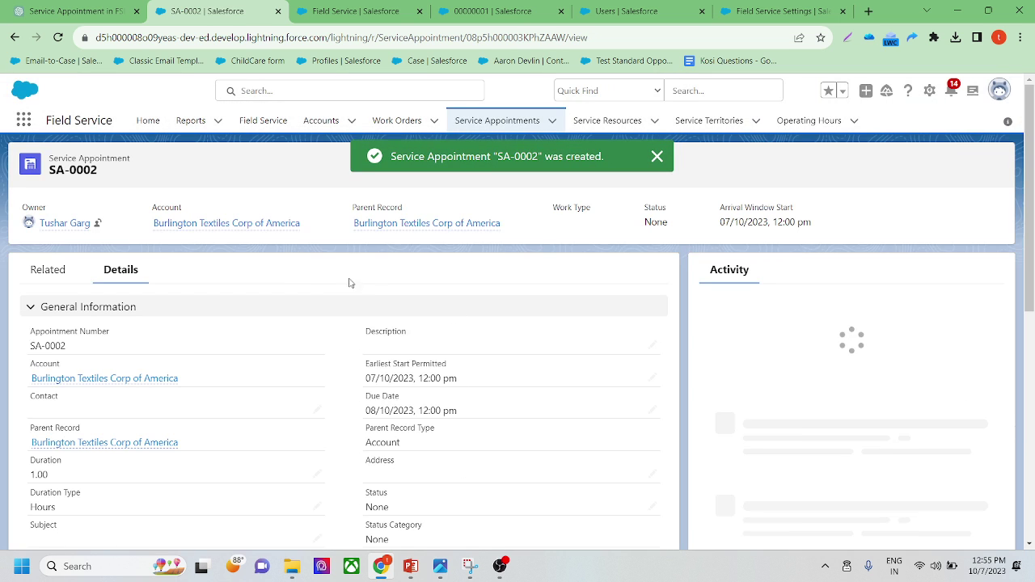
# Dismiss the confirmation and review SA-0002's related lists and detail fields
pyautogui.click(654, 159)
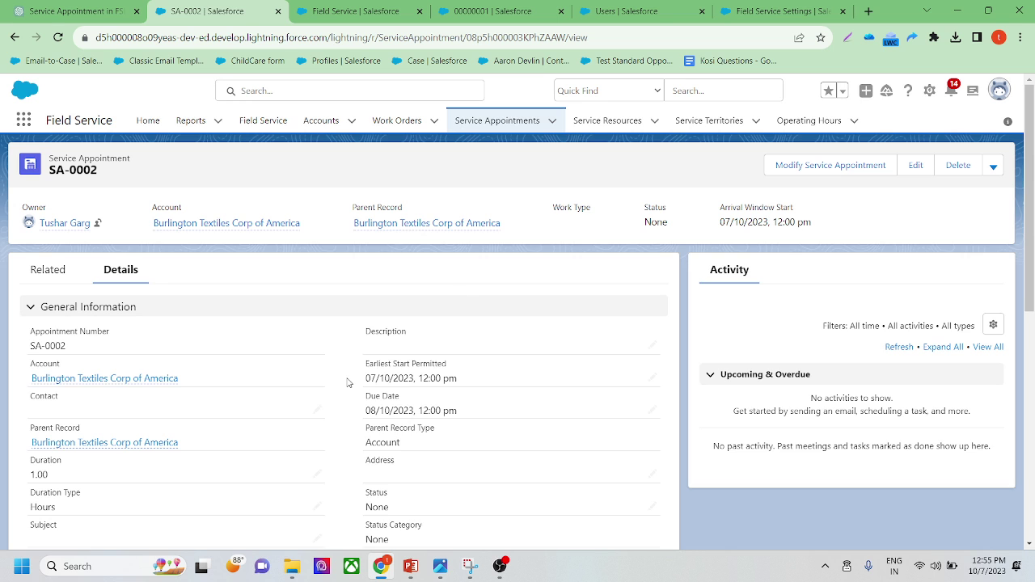
pyautogui.click(64, 279)
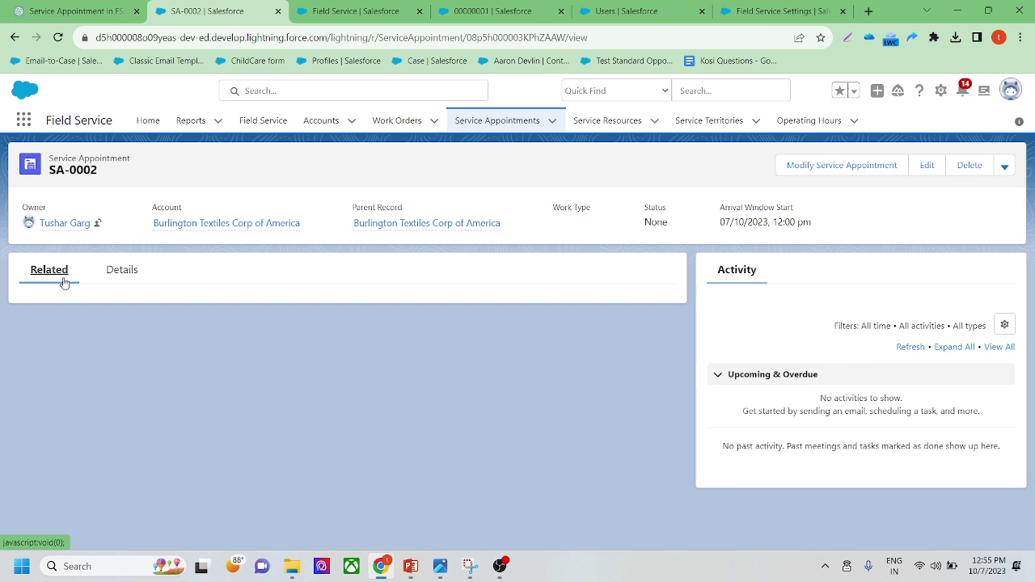
pyautogui.scroll(-3, 312, 340)
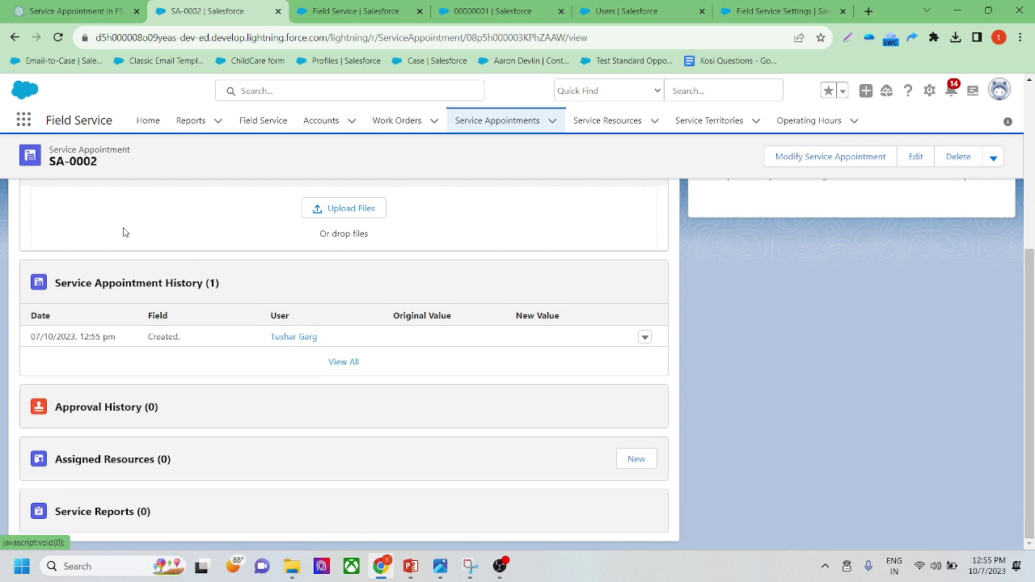
pyautogui.scroll(3, 124, 232)
pyautogui.click(121, 270)
pyautogui.scroll(-2, 271, 372)
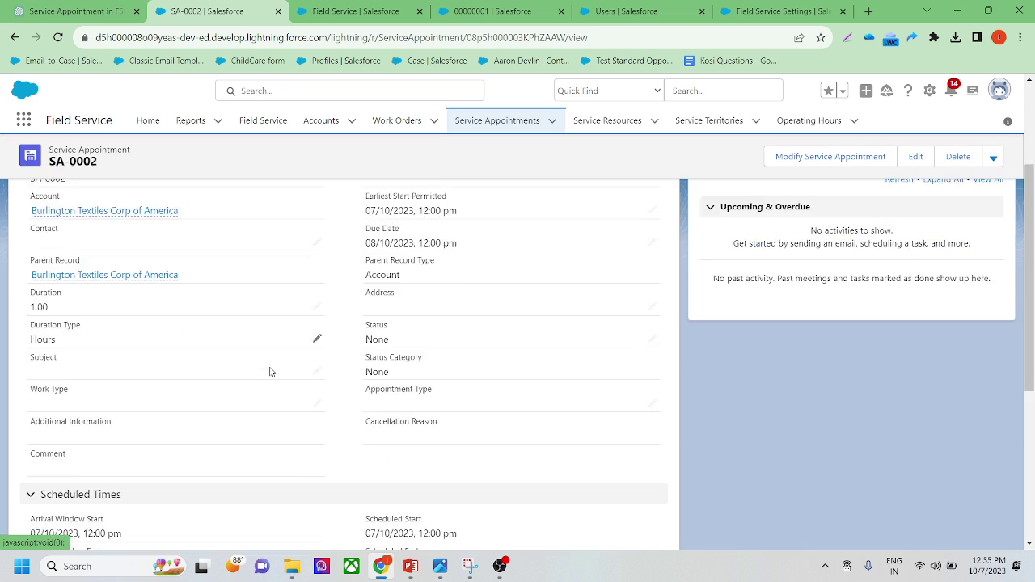
pyautogui.scroll(-2, 271, 372)
pyautogui.scroll(2, 205, 257)
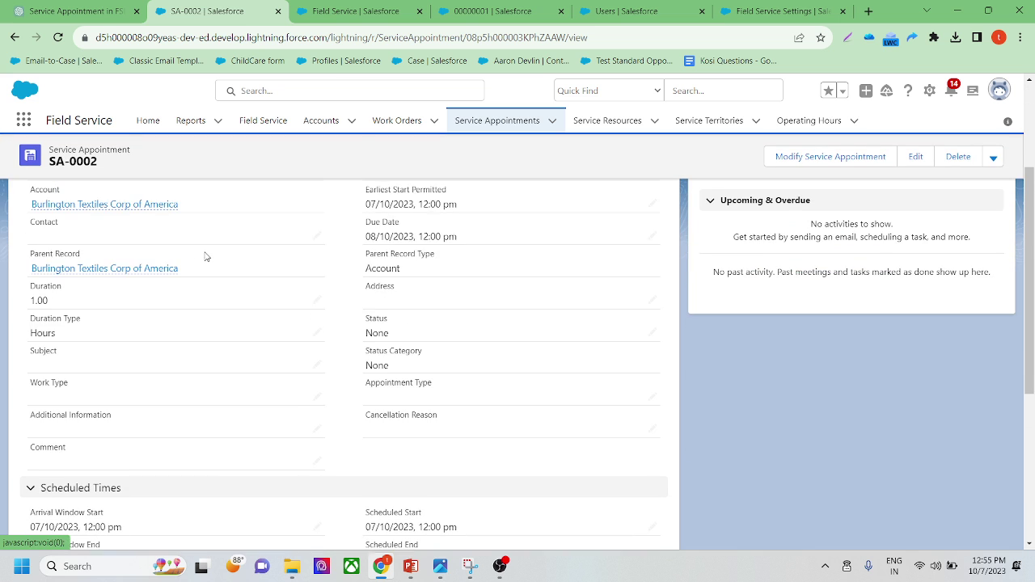
pyautogui.scroll(1, 205, 256)
pyautogui.scroll(-5, 205, 256)
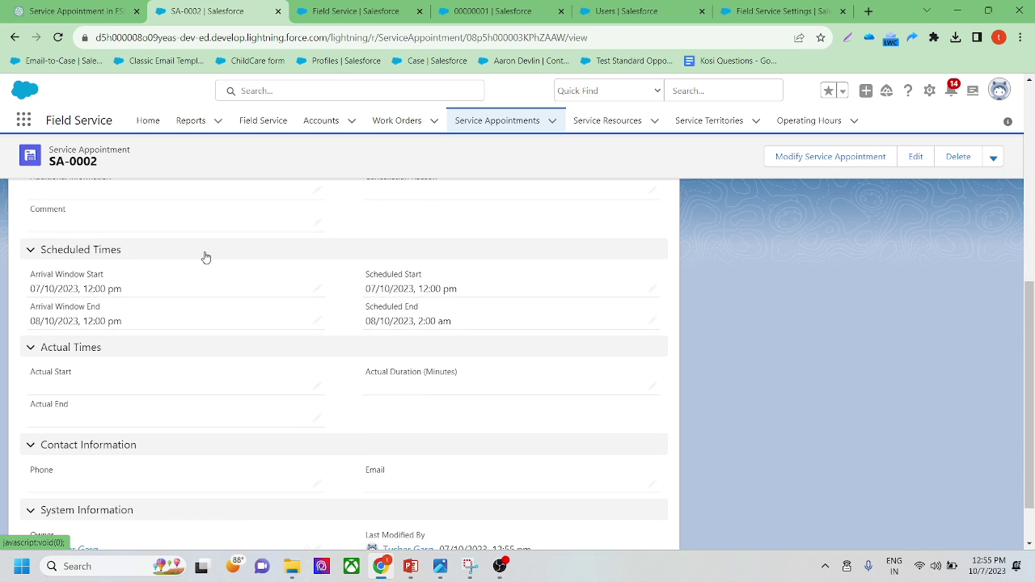
pyautogui.scroll(5, 206, 256)
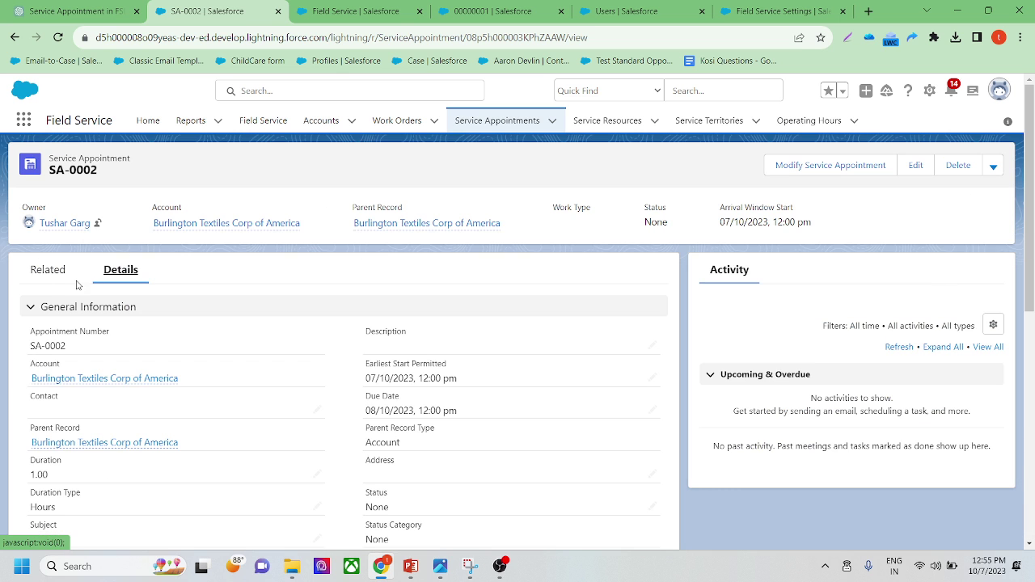
# Go to SA-0002's related lists and start a new Assigned Resource
pyautogui.click(50, 271)
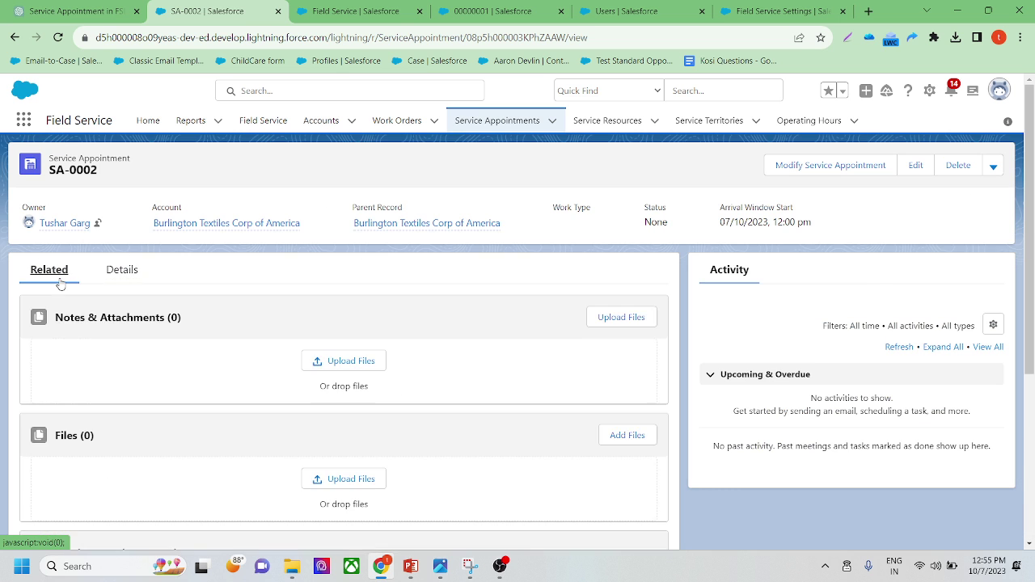
pyautogui.scroll(-4, 417, 385)
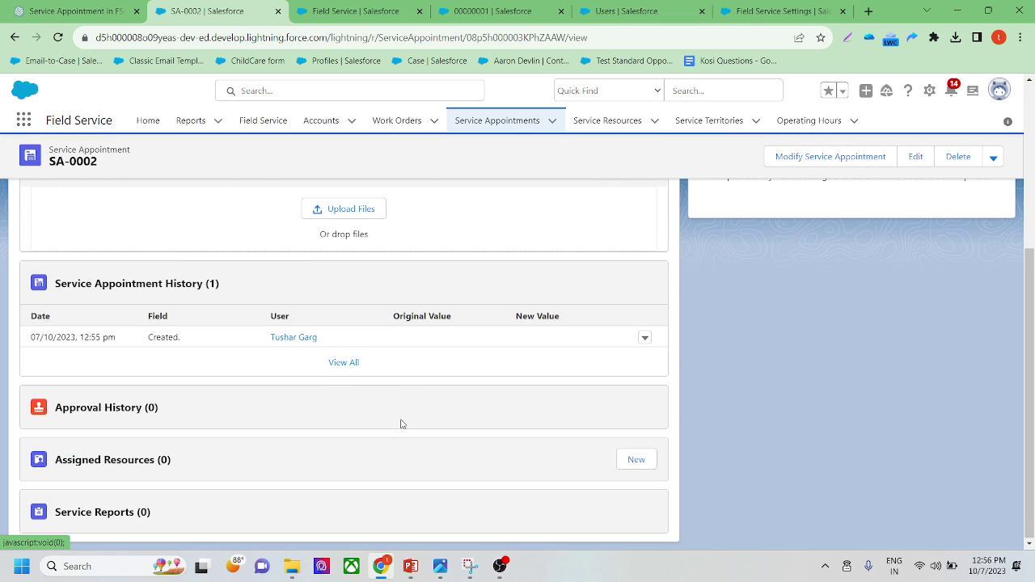
pyautogui.click(636, 459)
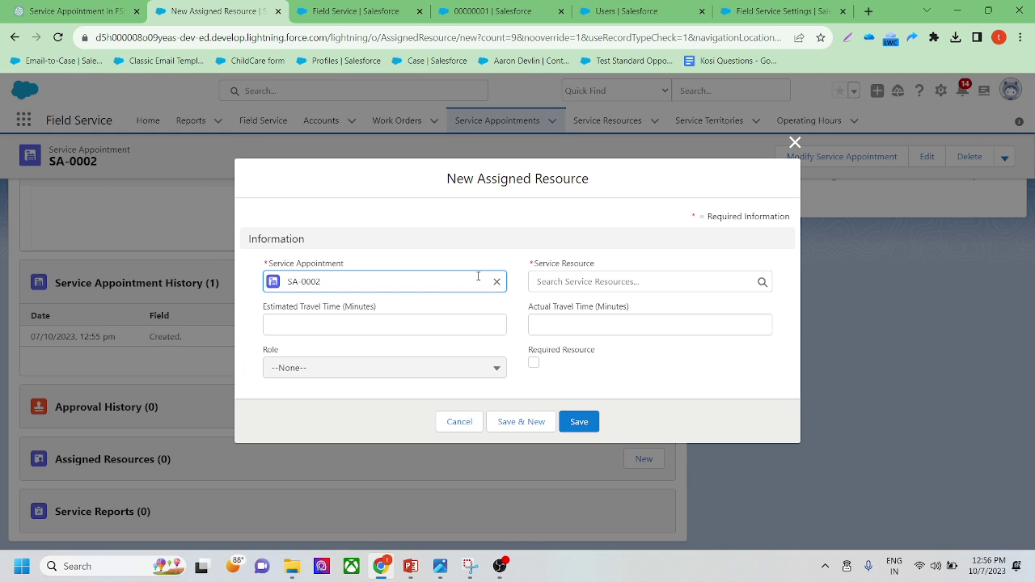
# Assign the technician as the service resource and save
pyautogui.click(621, 281)
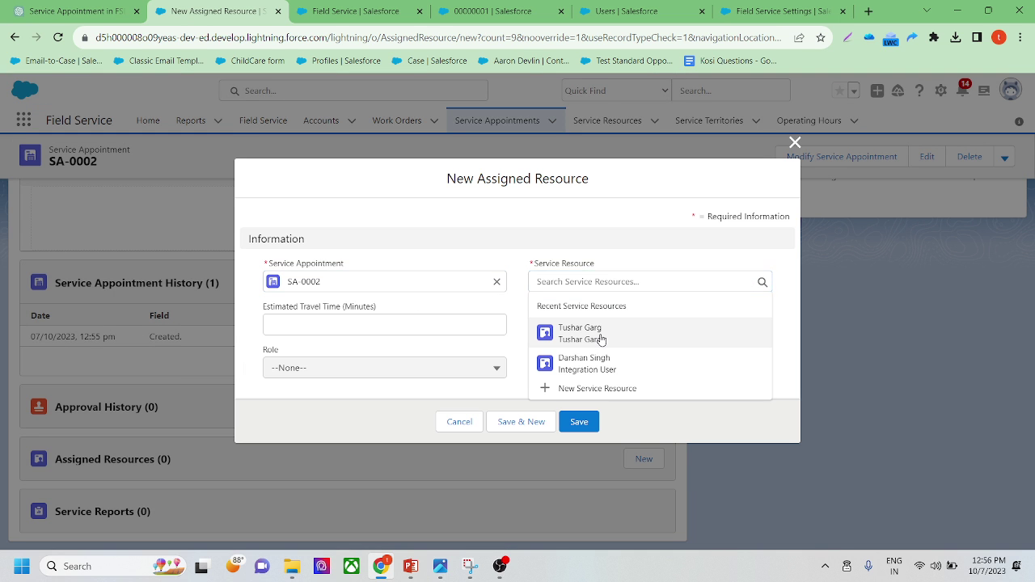
pyautogui.click(601, 338)
pyautogui.click(580, 421)
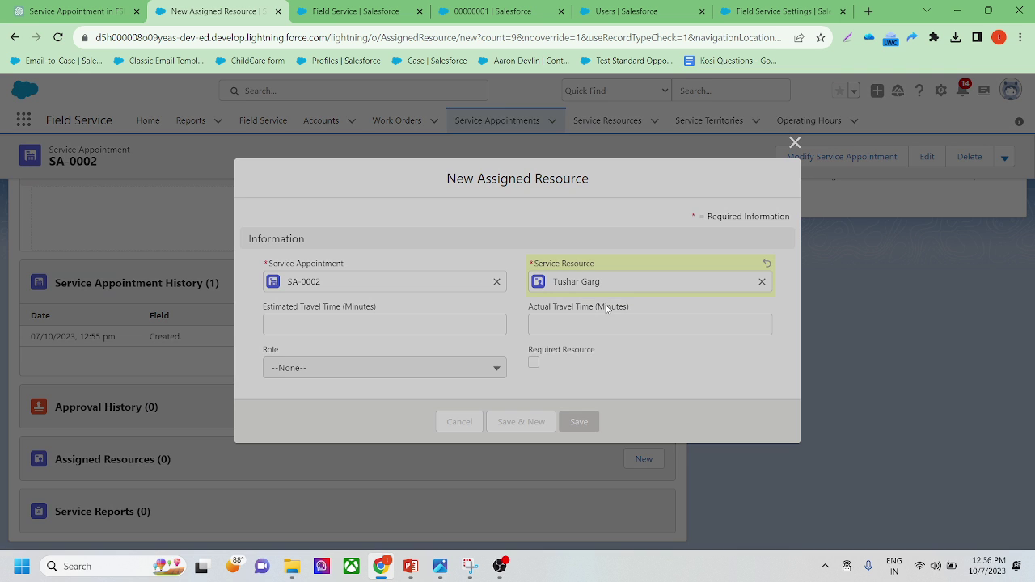
# Return to SA-0002's details, then switch to the dispatcher Gantt console
pyautogui.scroll(-2, 159, 493)
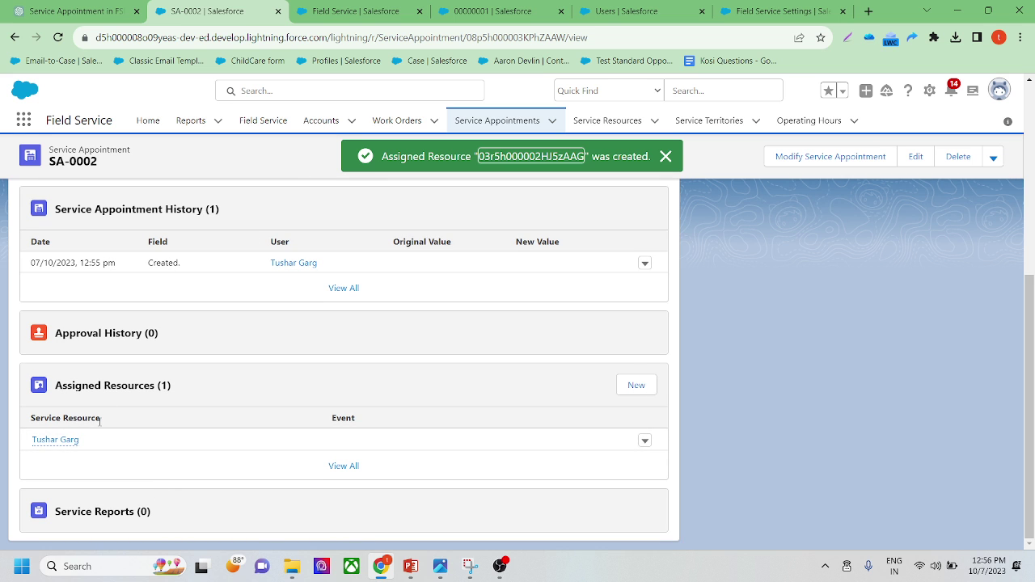
pyautogui.scroll(10, 273, 352)
pyautogui.click(137, 267)
pyautogui.click(345, 8)
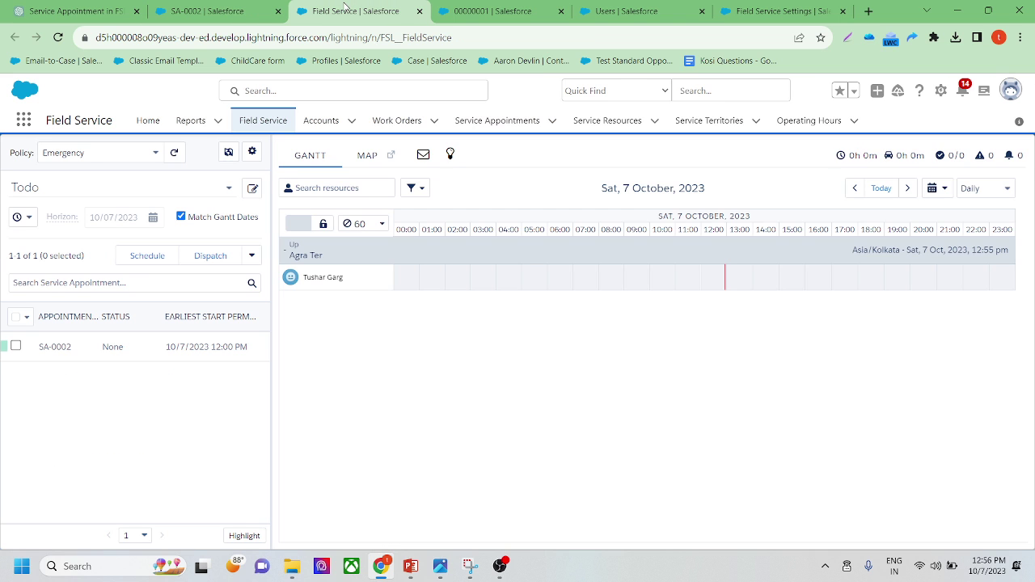
# Refresh the appointment list, page the Gantt to 8 October and back to 7 October, then return to SA-0002
pyautogui.click(174, 153)
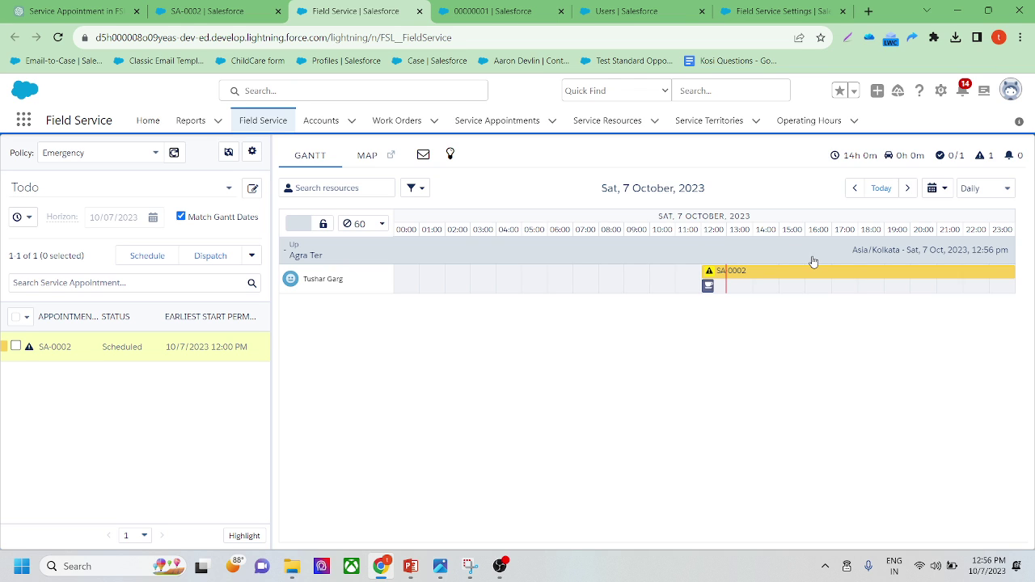
pyautogui.click(908, 189)
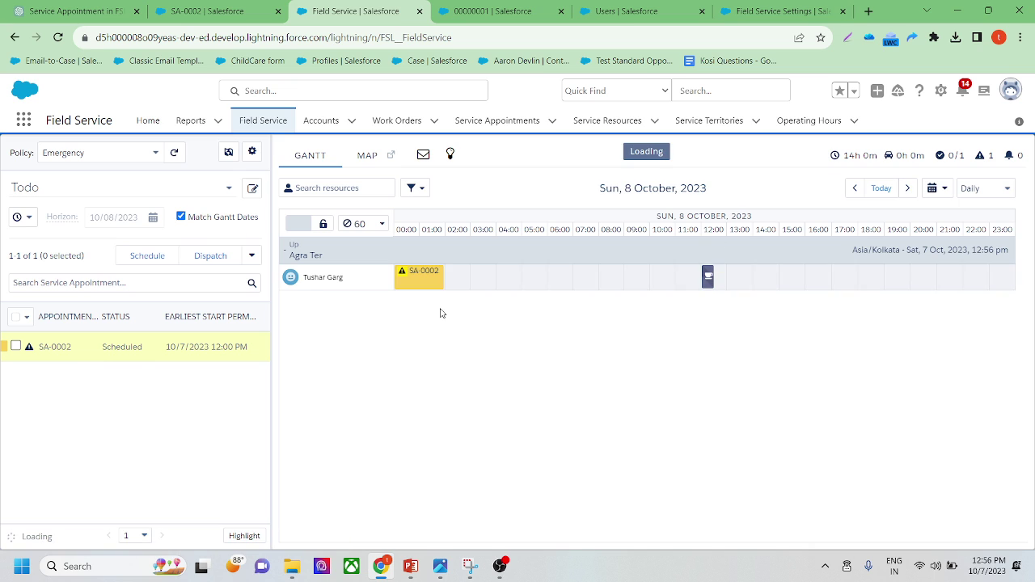
pyautogui.click(857, 194)
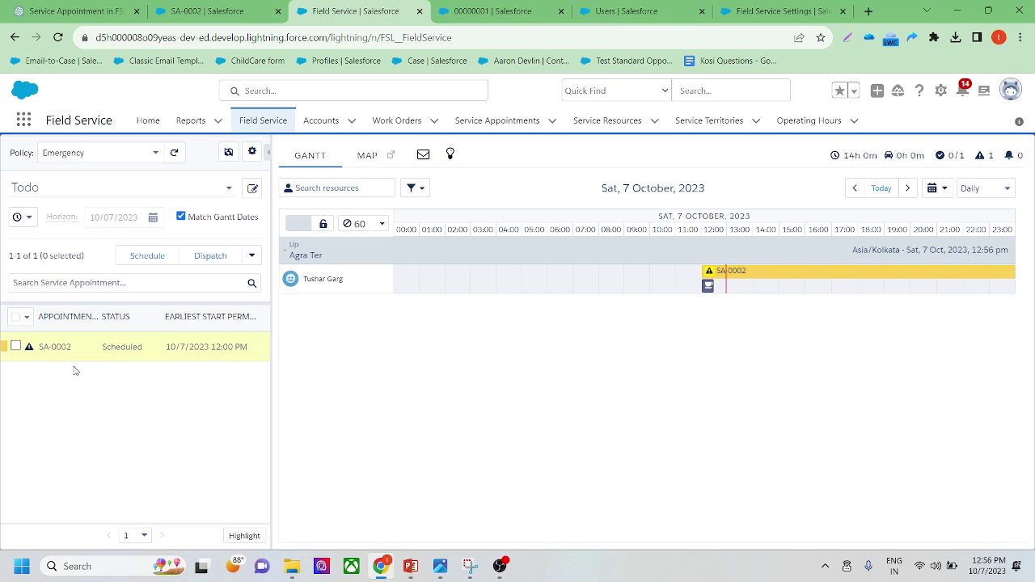
pyautogui.click(217, 16)
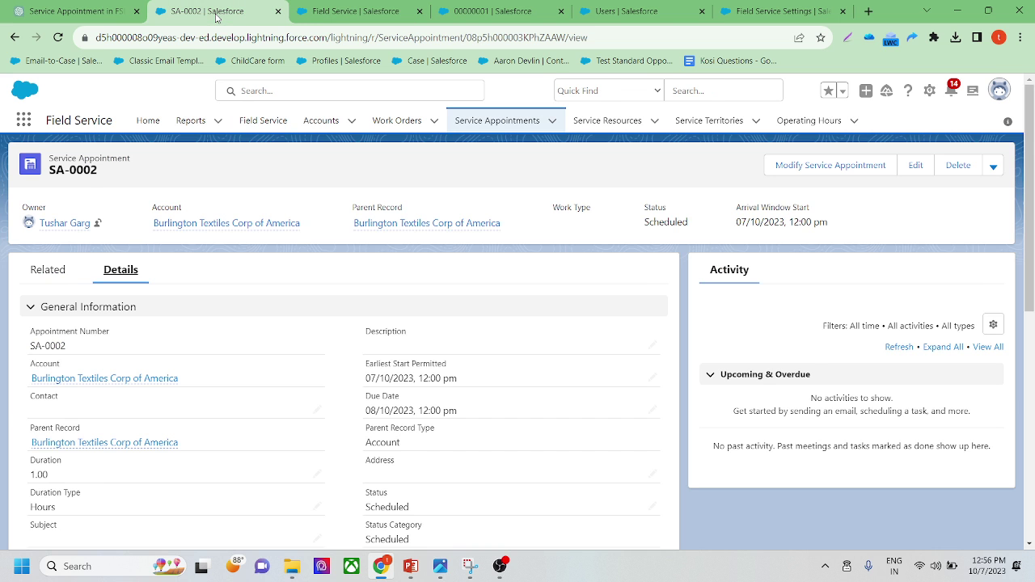
# Check SA-0002 on the Gantt, stepping to 9 October and back to 7 October
pyautogui.click(497, 121)
pyautogui.click(314, 8)
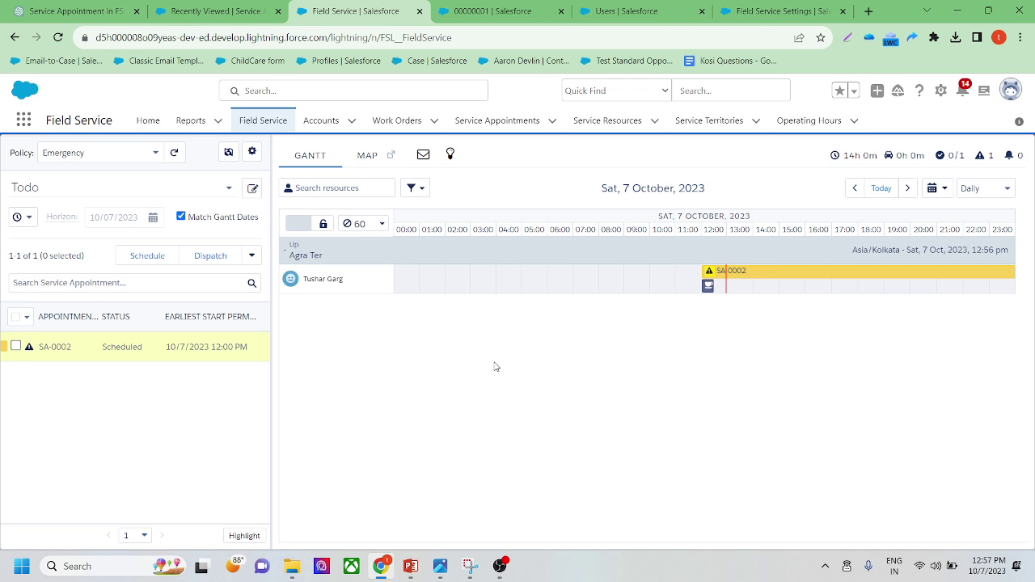
pyautogui.click(908, 188)
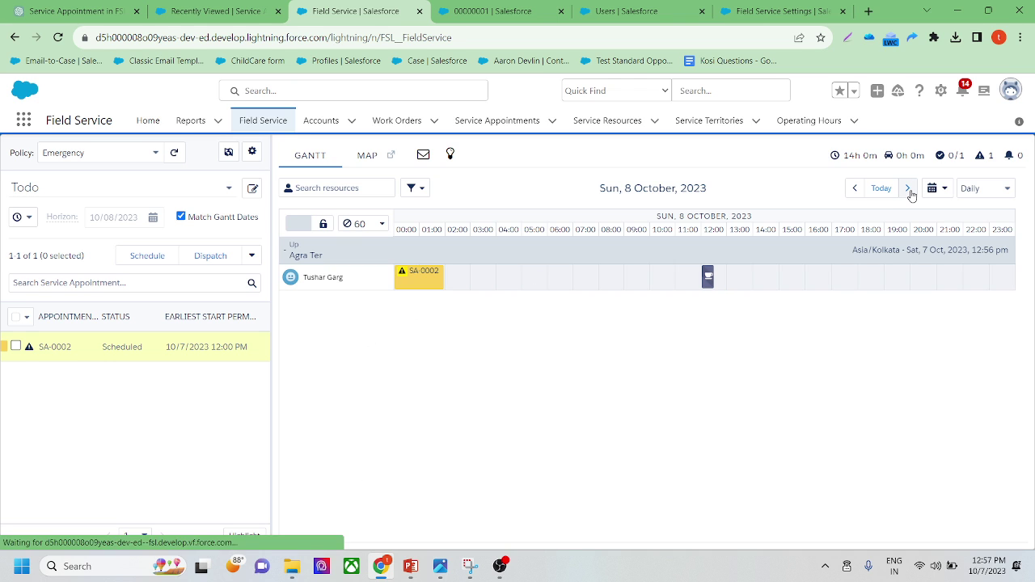
pyautogui.click(907, 188)
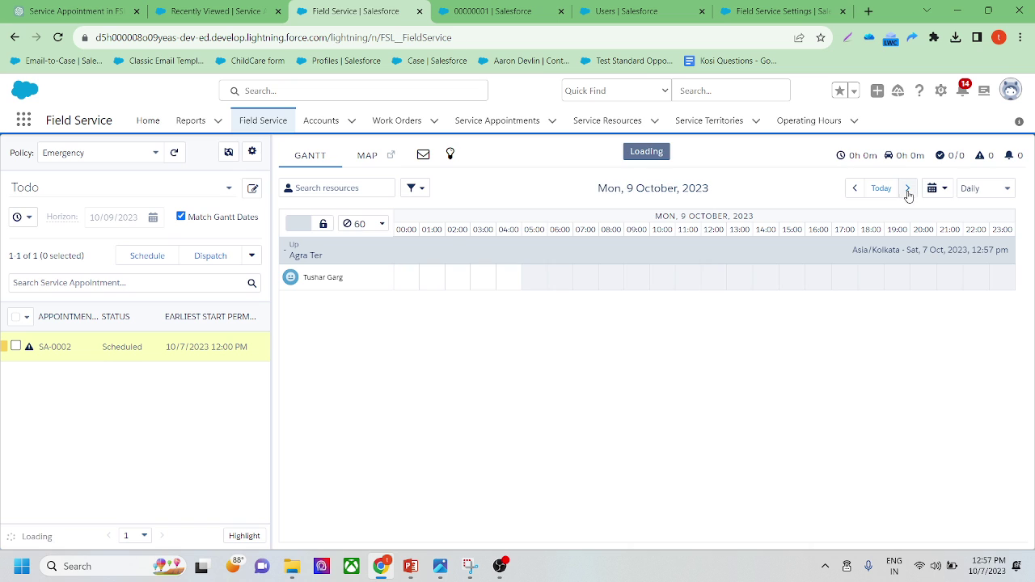
pyautogui.click(855, 189)
pyautogui.click(855, 189)
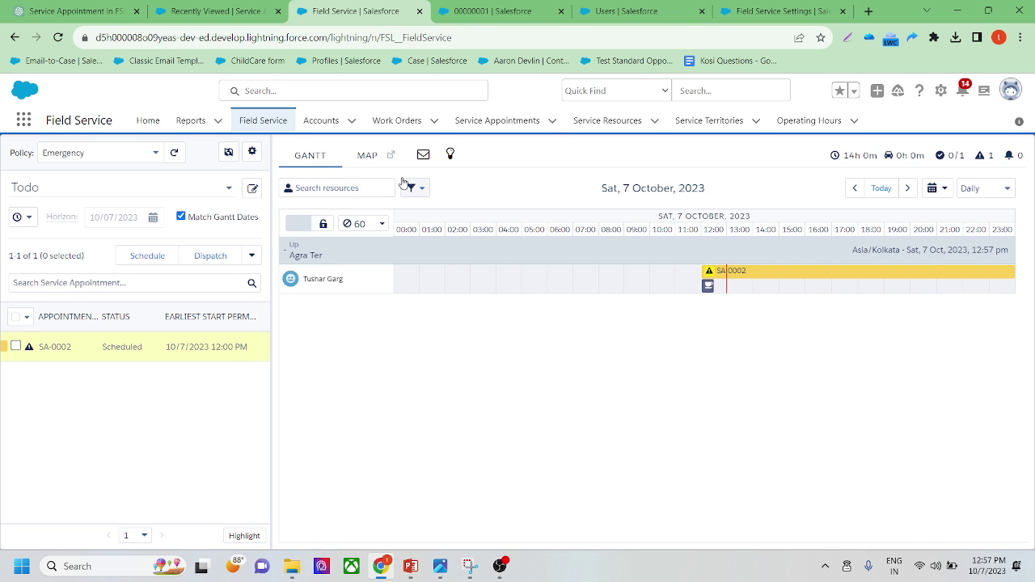
pyautogui.click(226, 14)
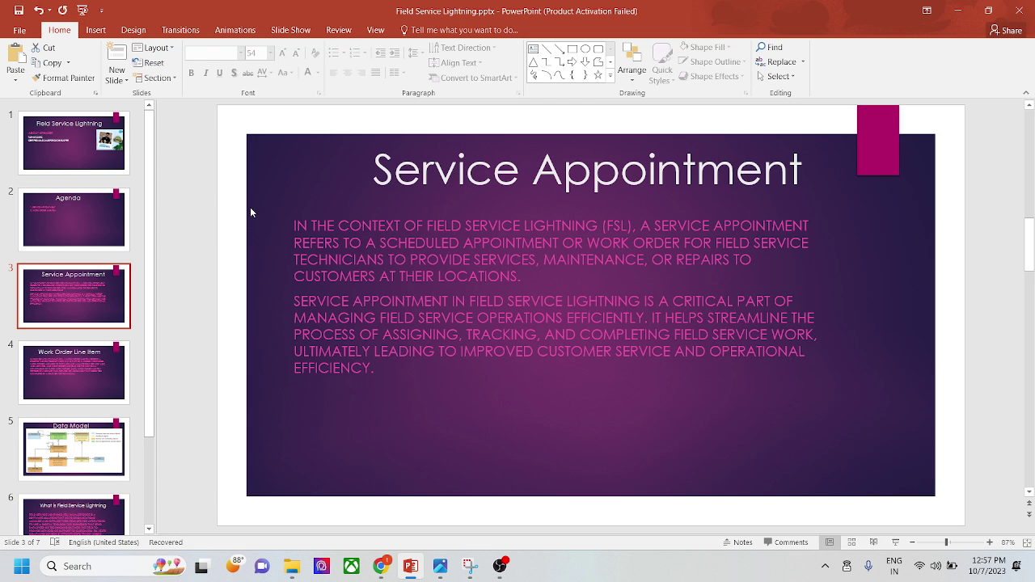
# Run the slide show from slide 1 to slide 4, Work Order Line Item, then exit
pyautogui.click(82, 10)
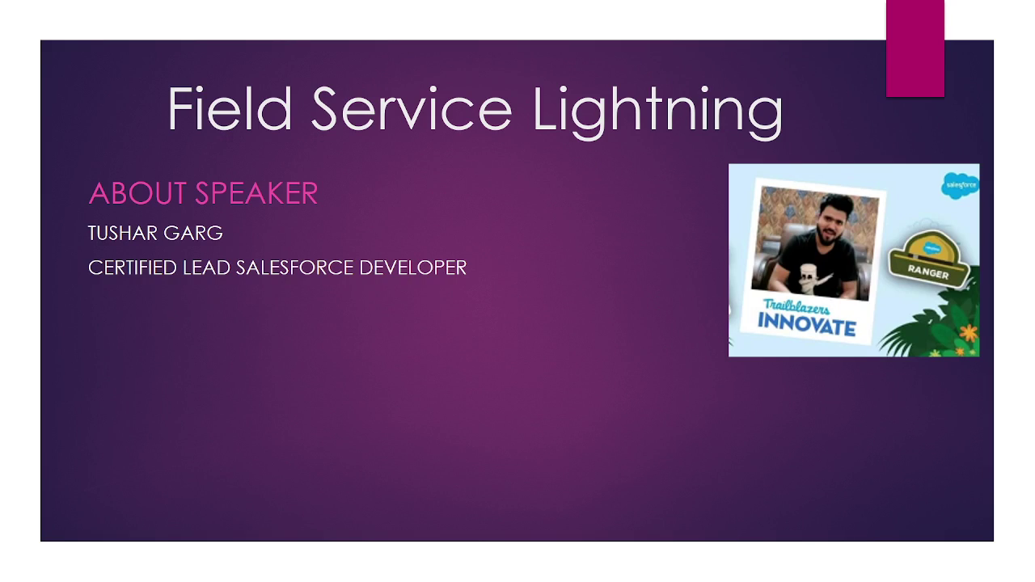
pyautogui.click(299, 268)
pyautogui.click(296, 270)
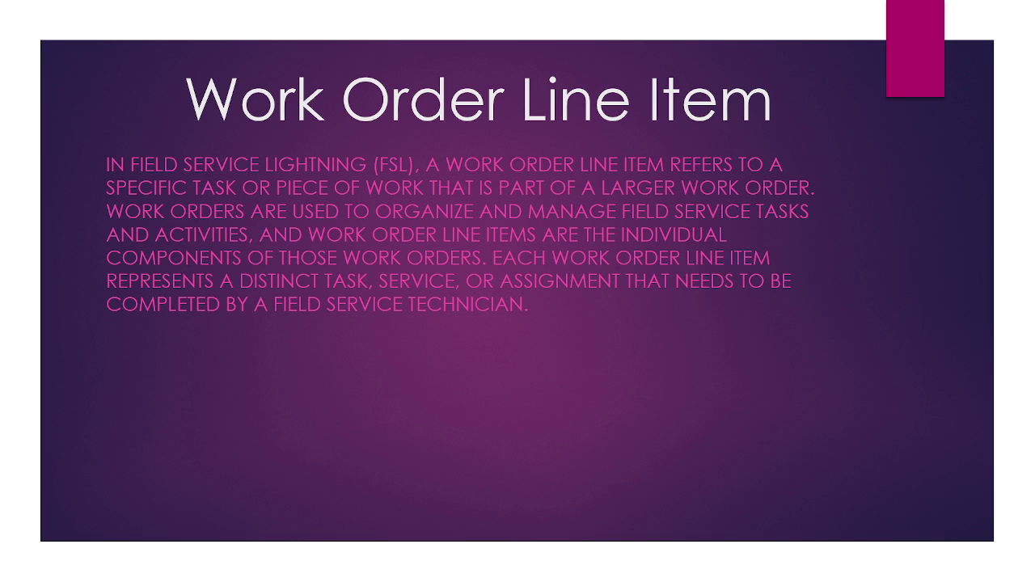
pyautogui.press('Escape')
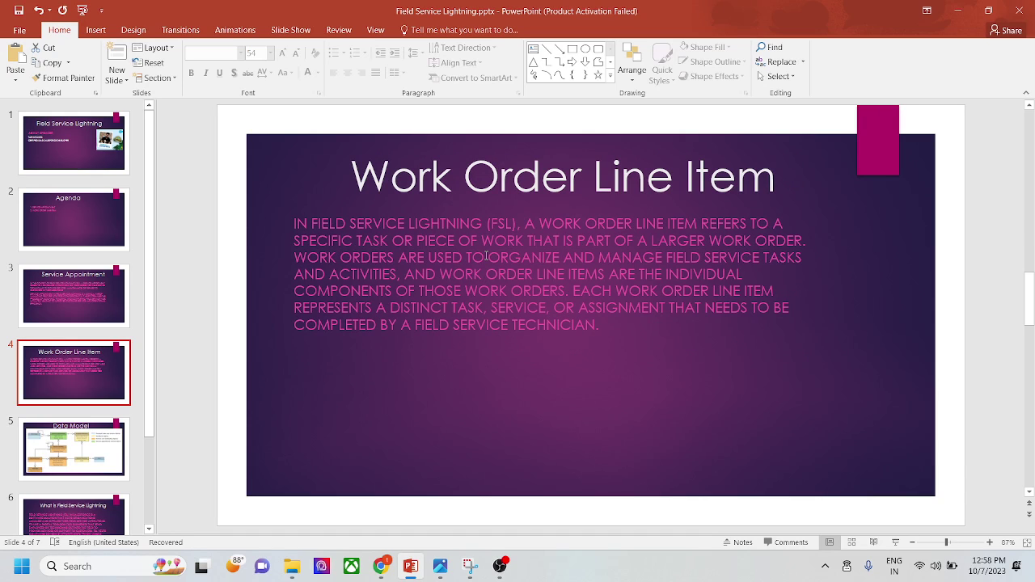
# Open work order 00000001's related records and start a new line item
pyautogui.click(381, 566)
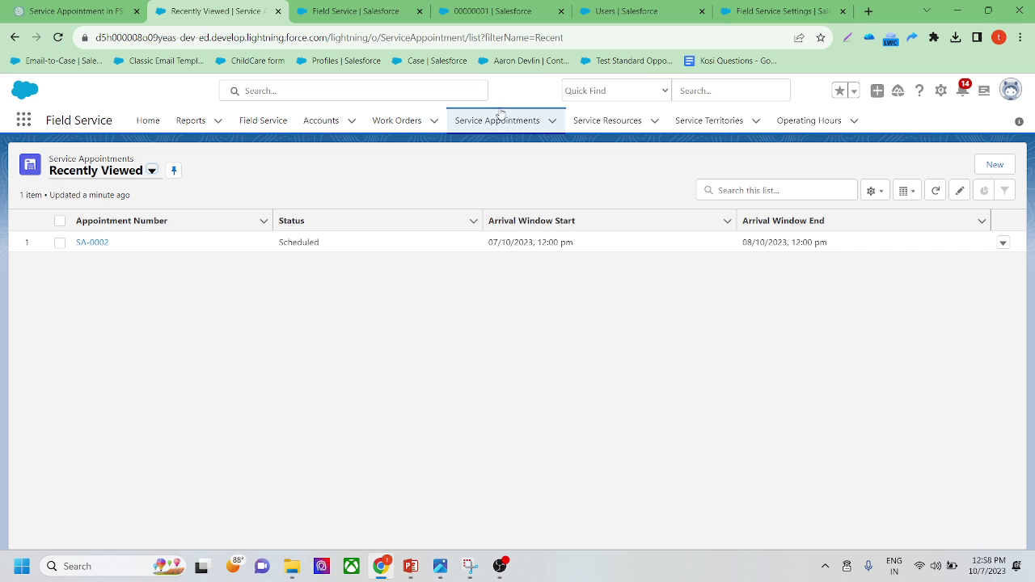
pyautogui.click(400, 122)
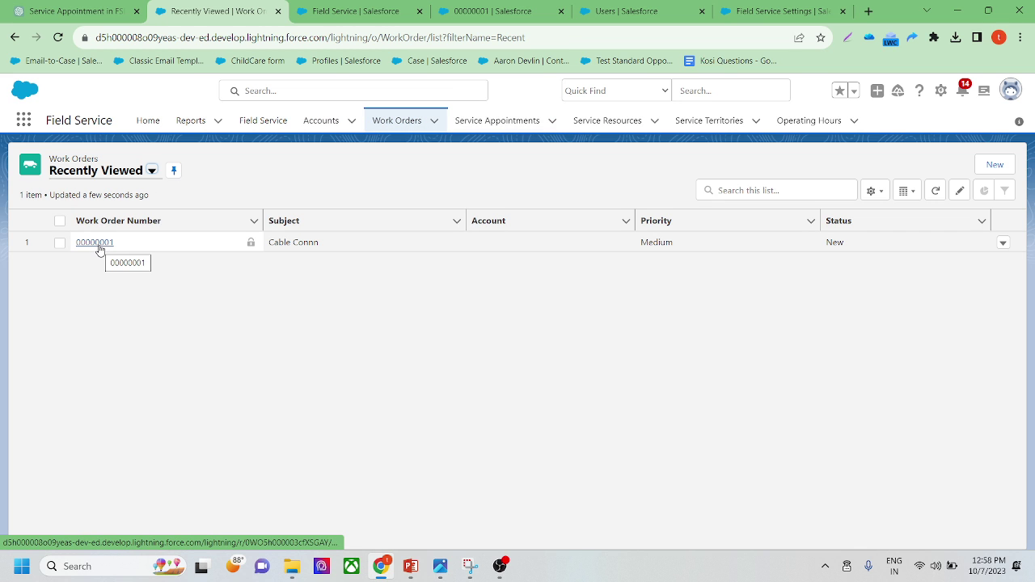
pyautogui.click(109, 242)
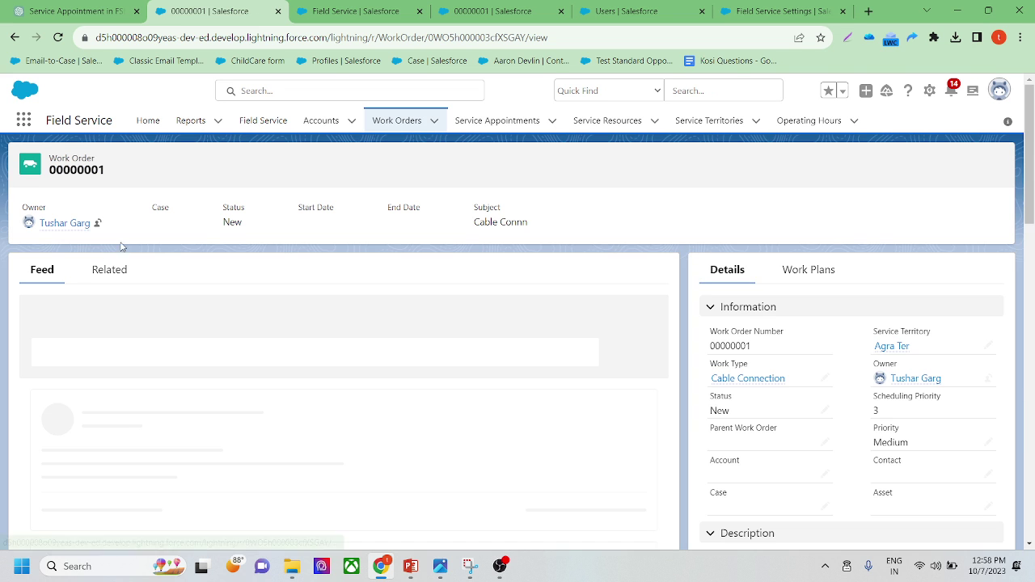
pyautogui.click(99, 272)
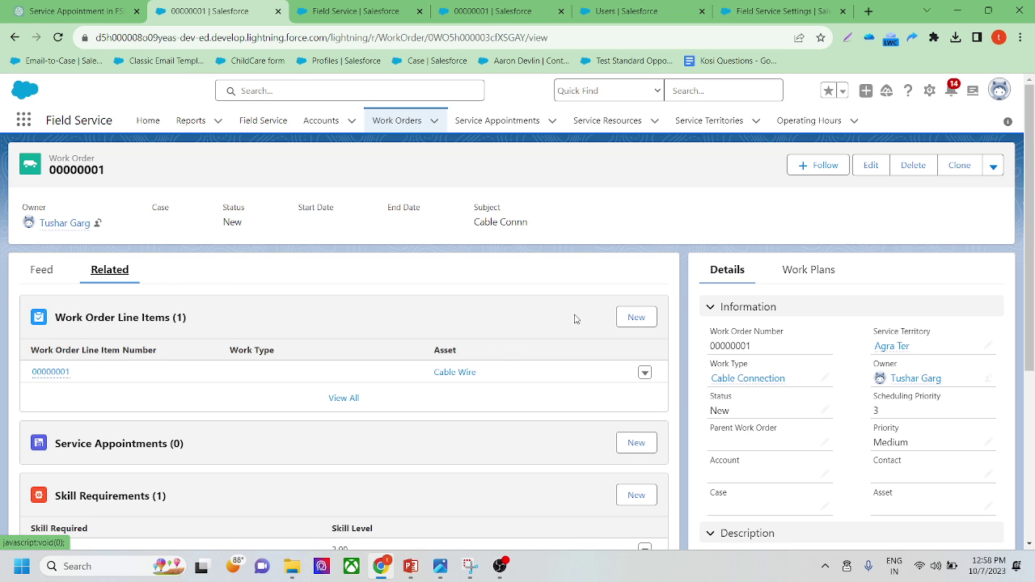
pyautogui.click(637, 319)
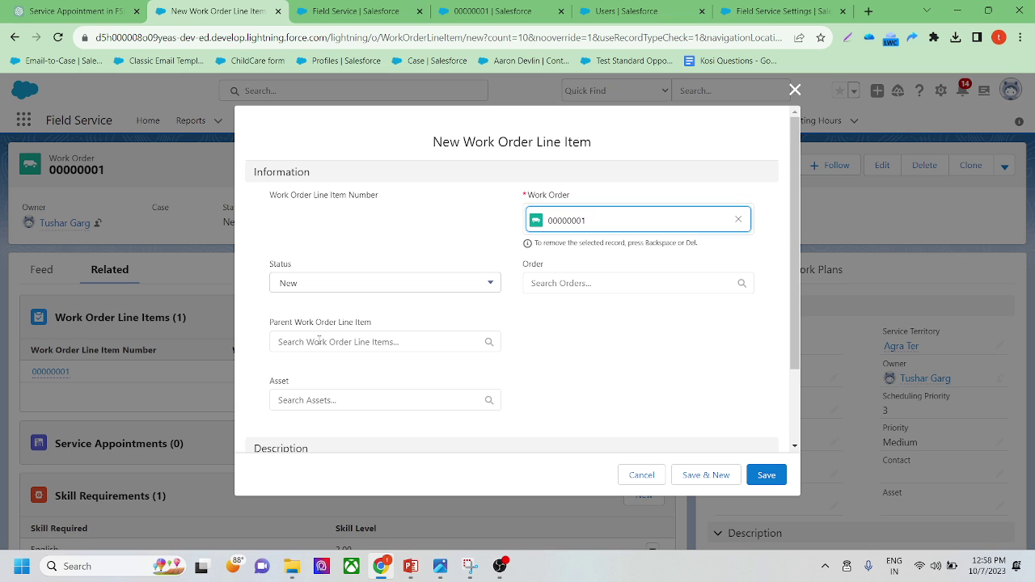
pyautogui.click(320, 340)
pyautogui.click(516, 370)
# Create a new asset named 'Fitting' from the line item's Asset lookup
pyautogui.click(337, 401)
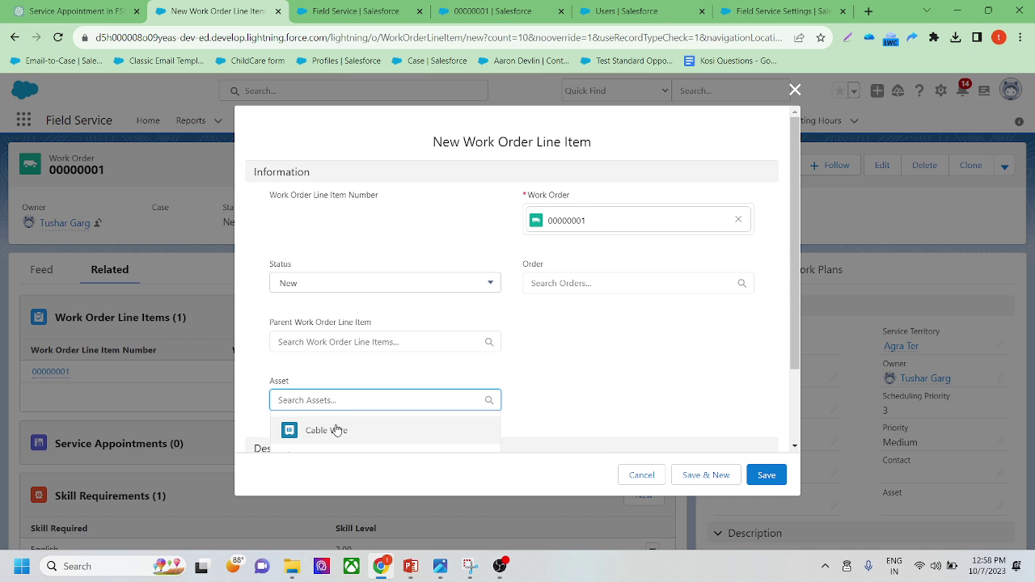
pyautogui.scroll(-1, 397, 357)
pyautogui.click(361, 388)
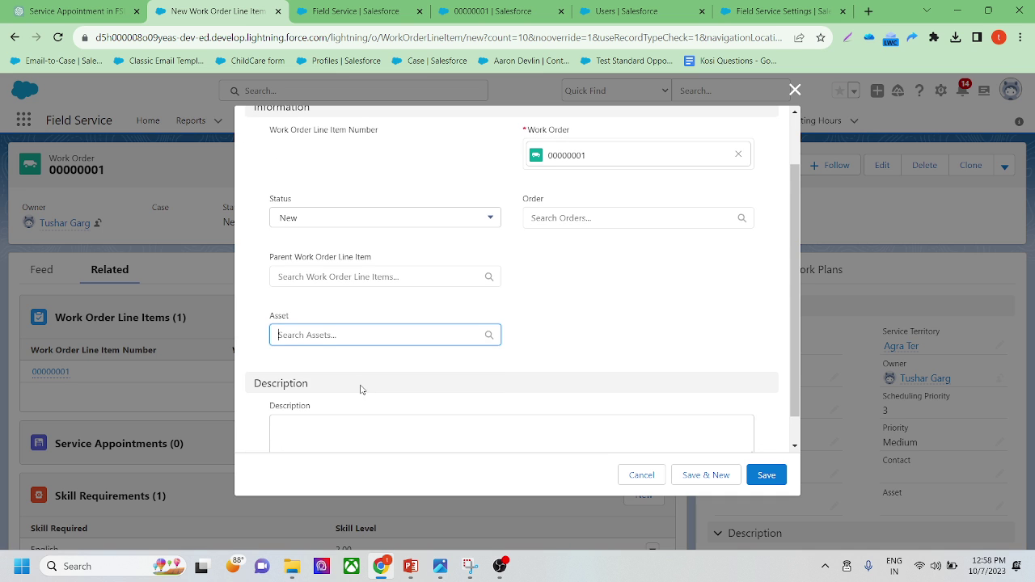
pyautogui.write('Fitting')
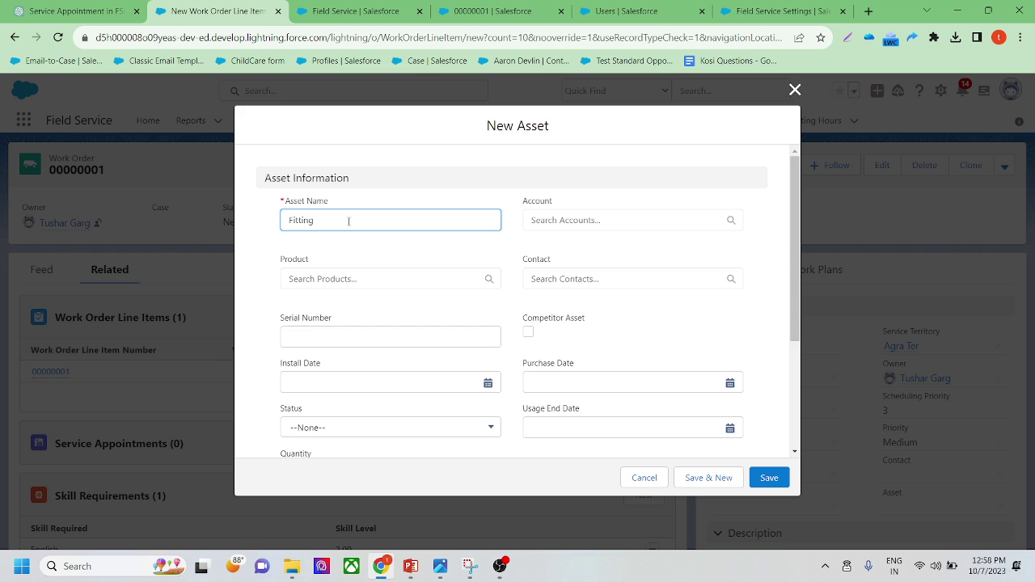
pyautogui.scroll(-3, 536, 298)
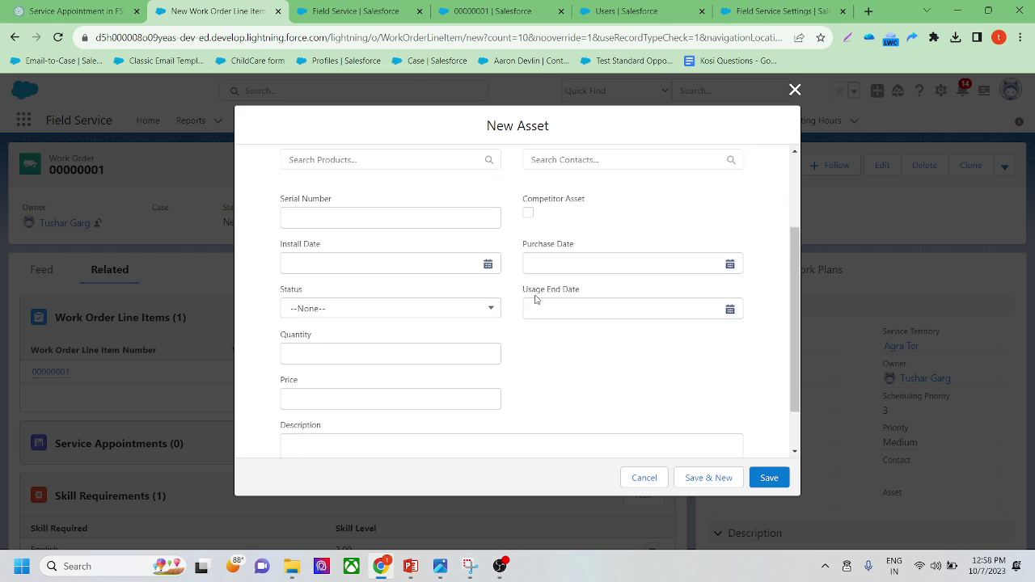
pyautogui.click(770, 477)
# Give Fitting account Burlington Textiles Corp of America and a contact, then save asset and line item
pyautogui.click(567, 282)
pyautogui.write('test')
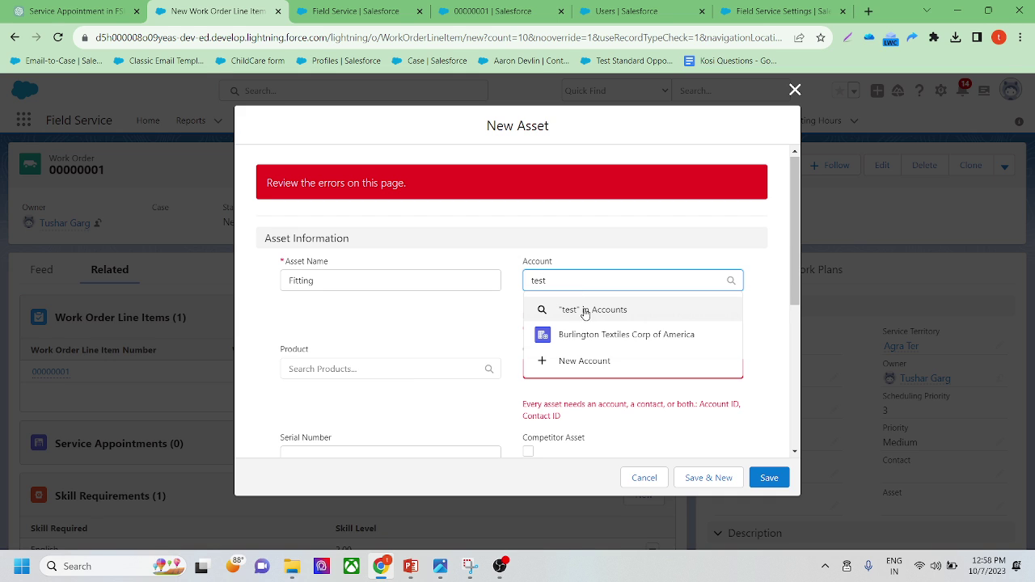
pyautogui.click(586, 333)
pyautogui.click(589, 344)
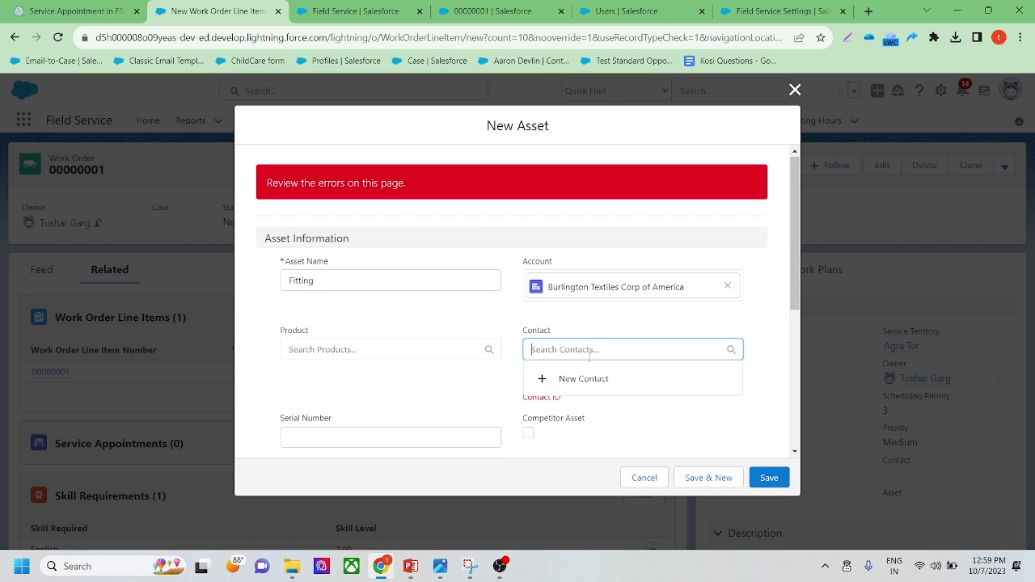
pyautogui.write('test')
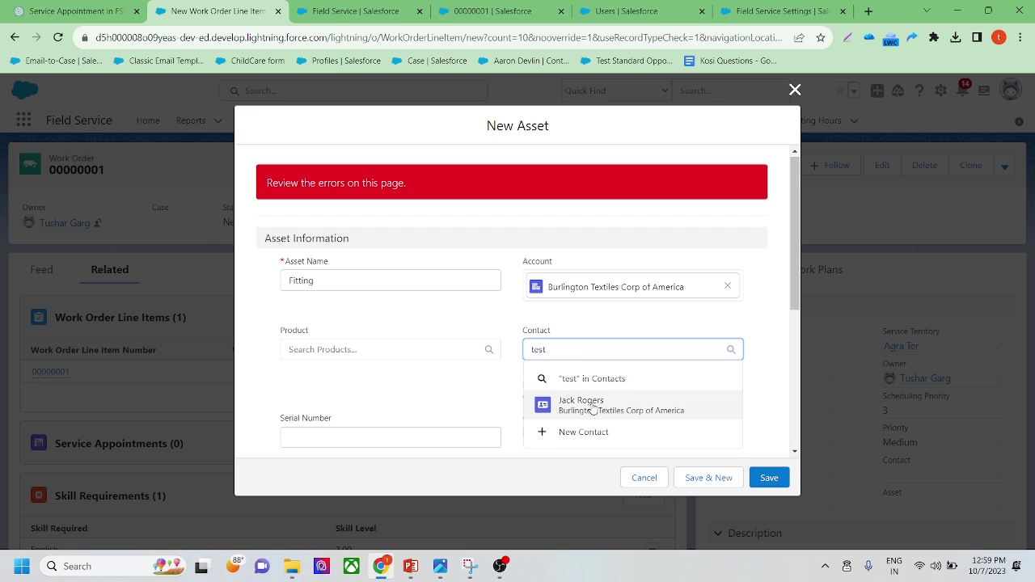
pyautogui.click(593, 407)
pyautogui.click(767, 479)
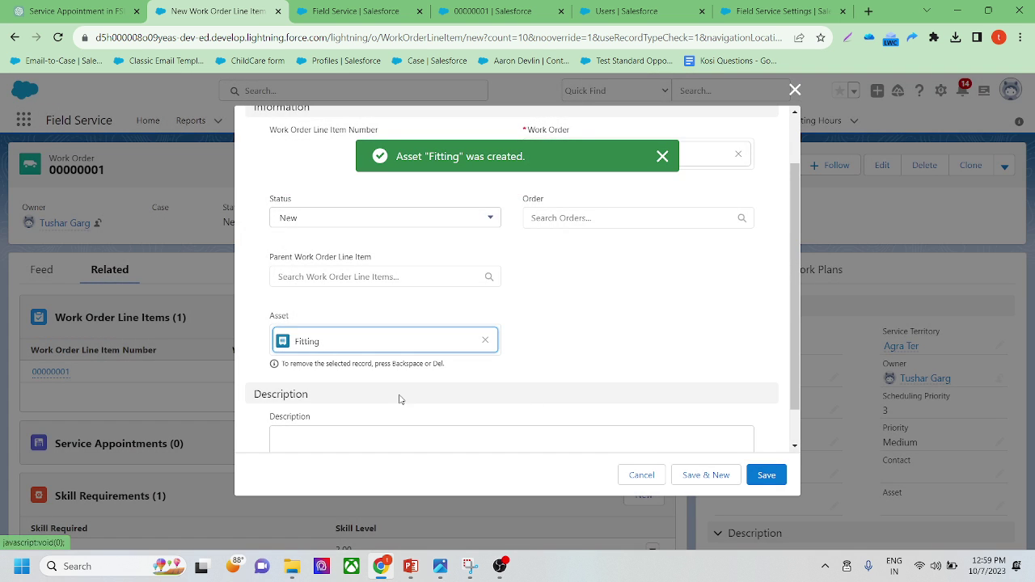
pyautogui.click(767, 475)
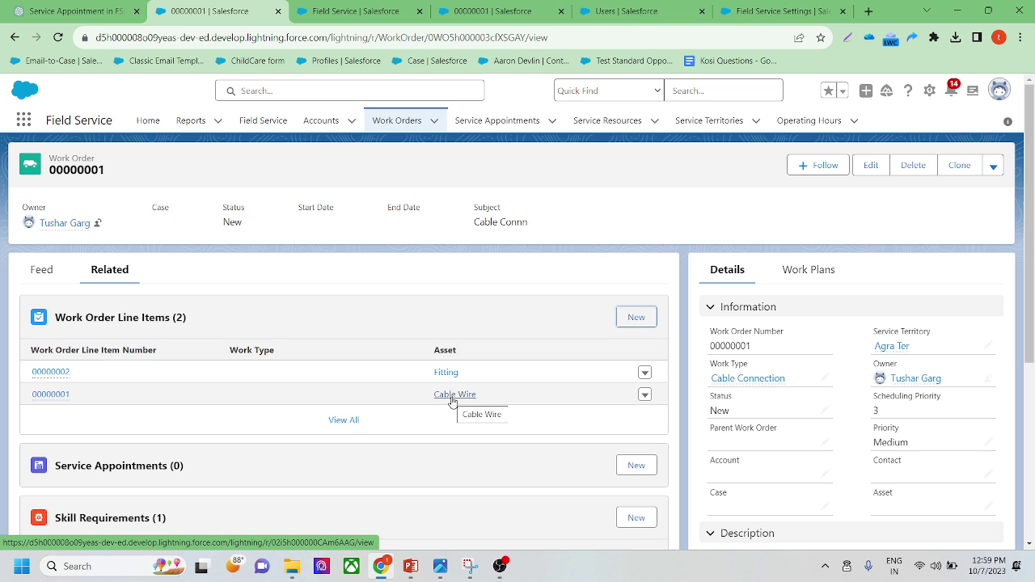
# From the Feed, bring up Book Appointment for a new Cable Connection appointment on work order 00000001
pyautogui.click(41, 270)
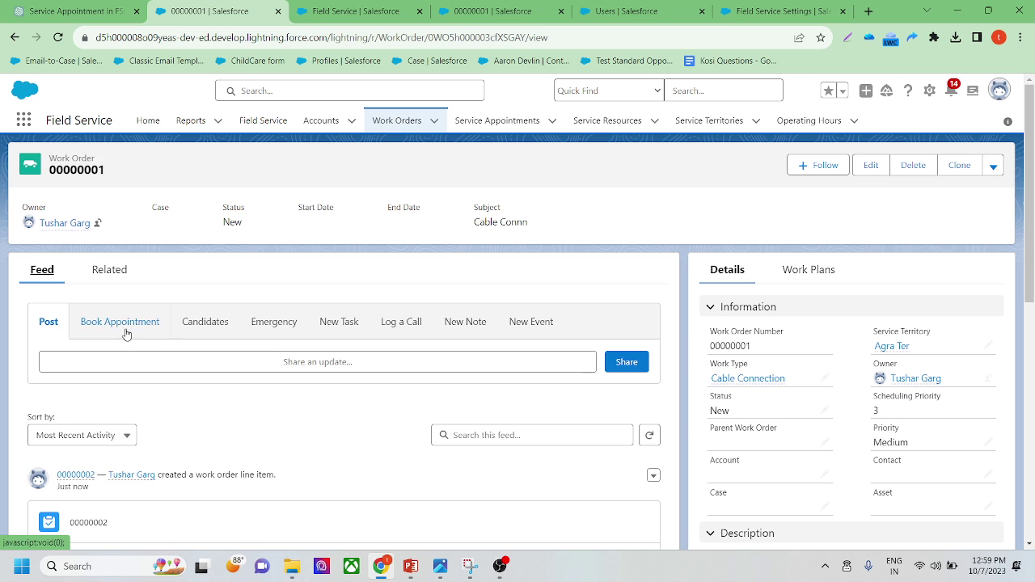
pyautogui.click(157, 335)
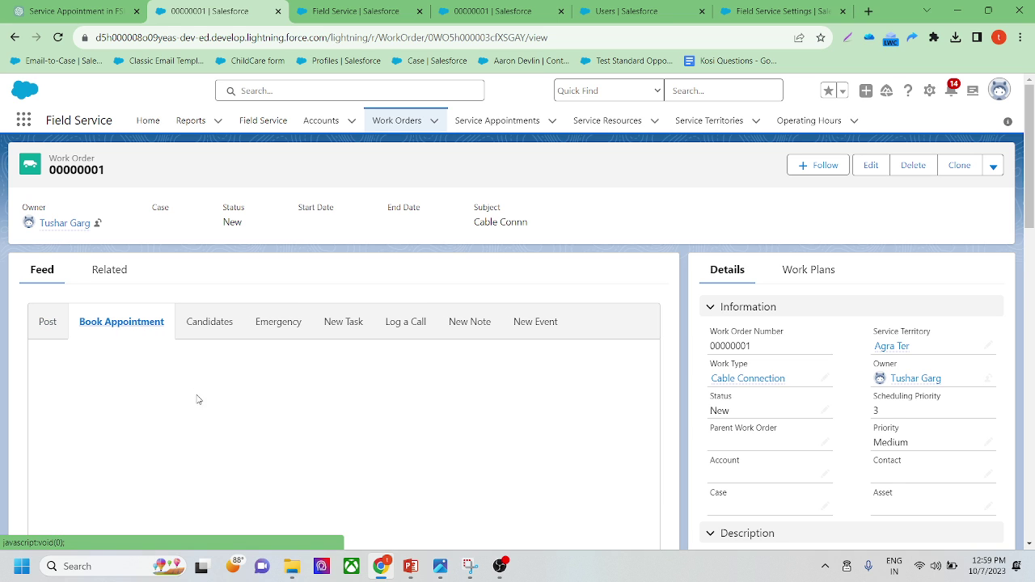
pyautogui.click(220, 339)
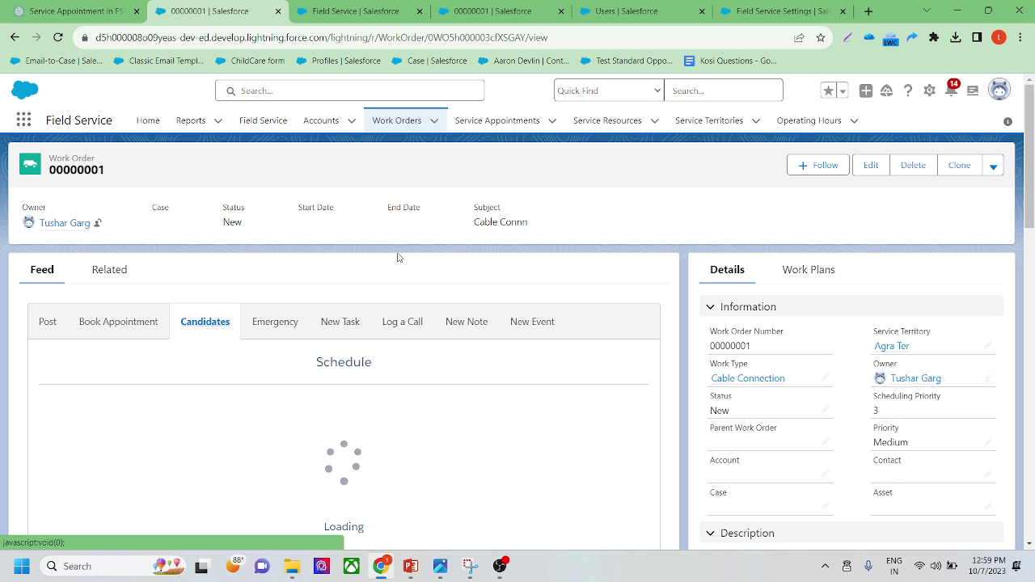
pyautogui.click(129, 326)
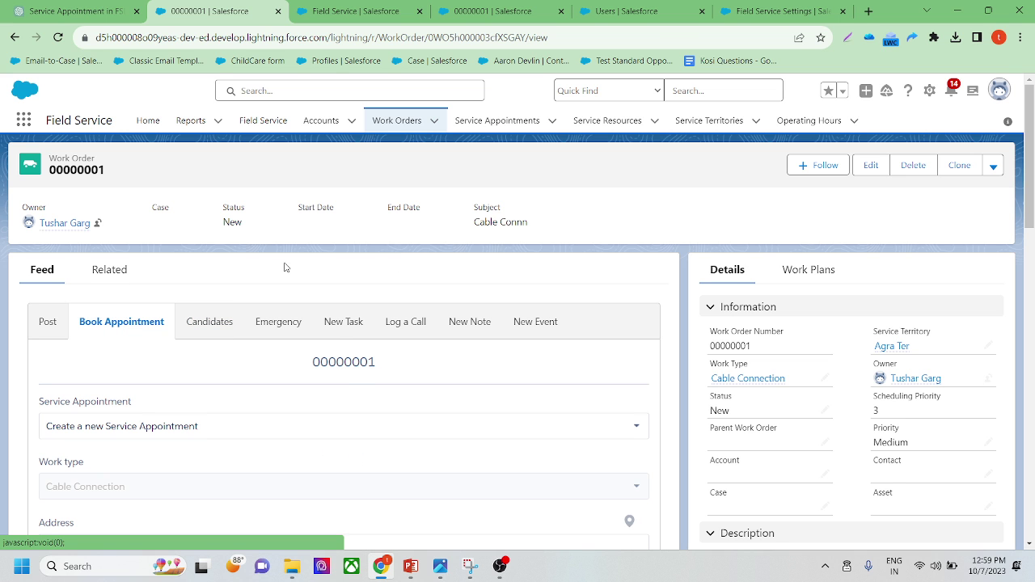